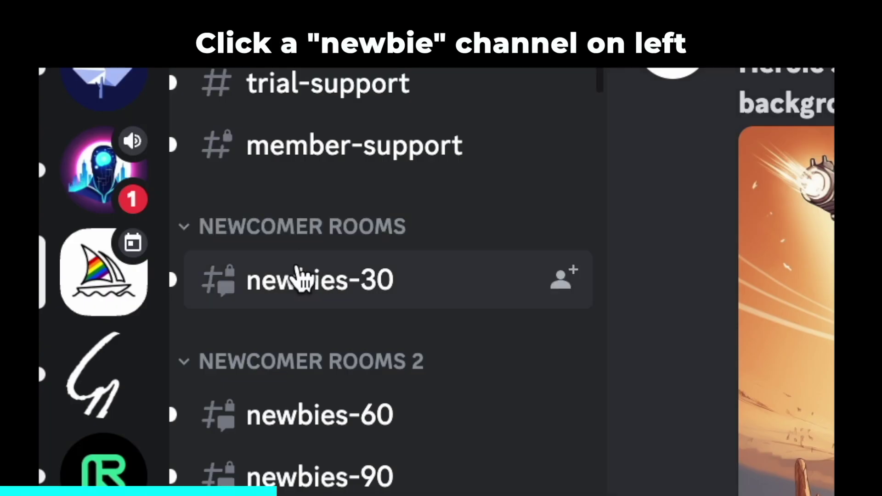
Step: Open the newbies-30 channel and start a /imagine command in the message box
left_click(313, 299)
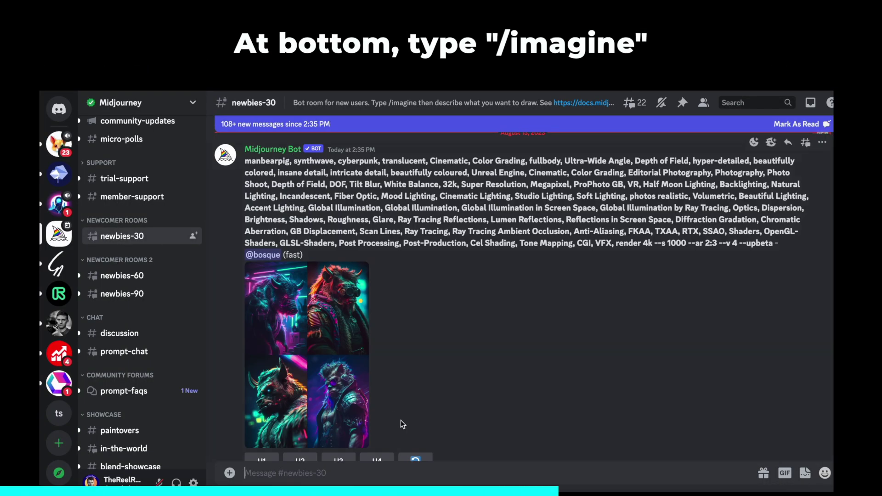
type("/imagine")
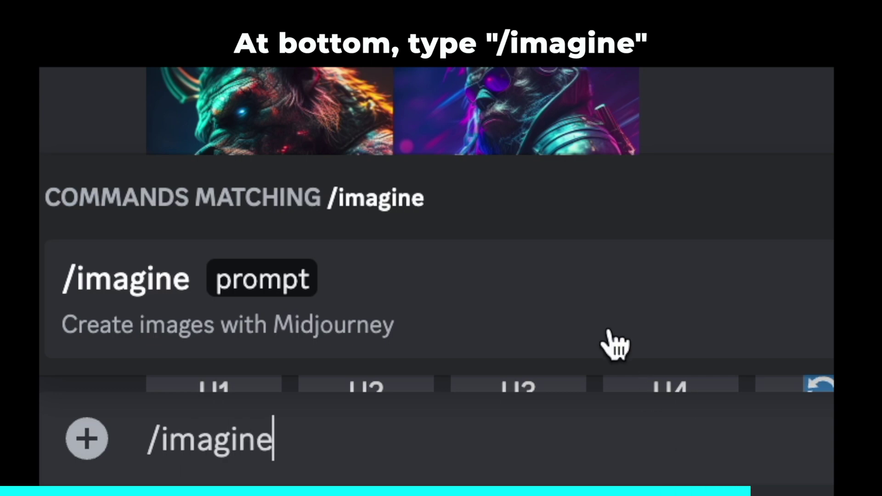
left_click(615, 344)
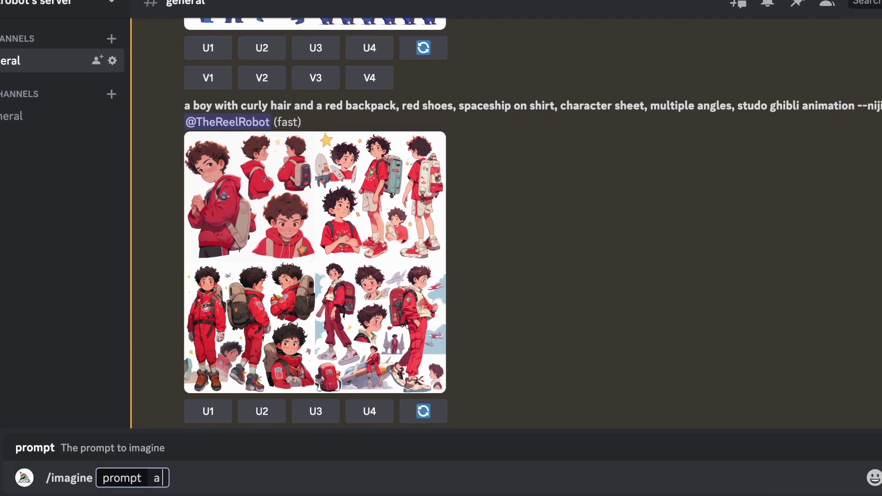
Step: Prompt a curly-haired boy with red backpack, red shoes and spaceship shirt as a multi-angle character sheet, then enlarge the grid
type(" boy with curly hair and a red backpack, red sh")
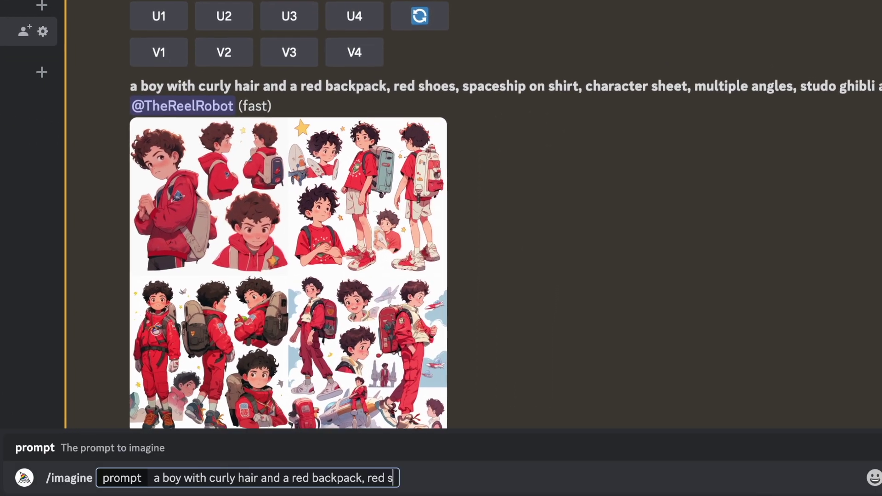
type("oes, spaceship on shirt, character s")
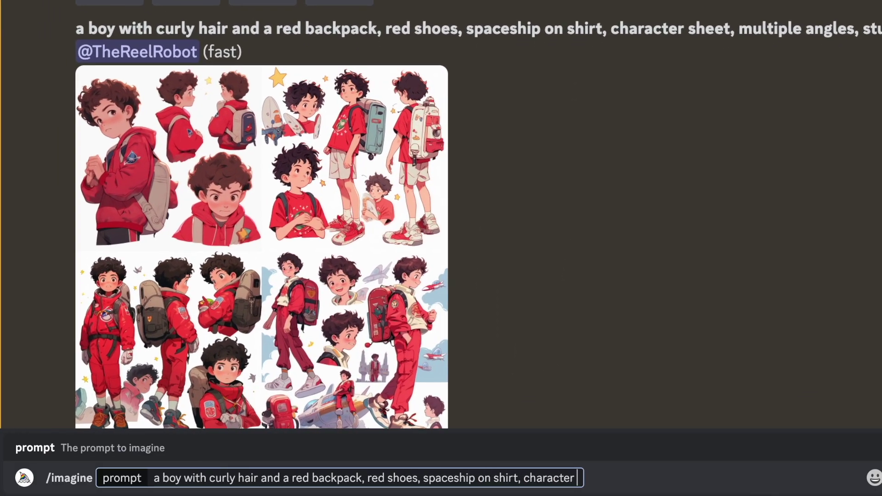
type("heet, multiple angles, studio ghi")
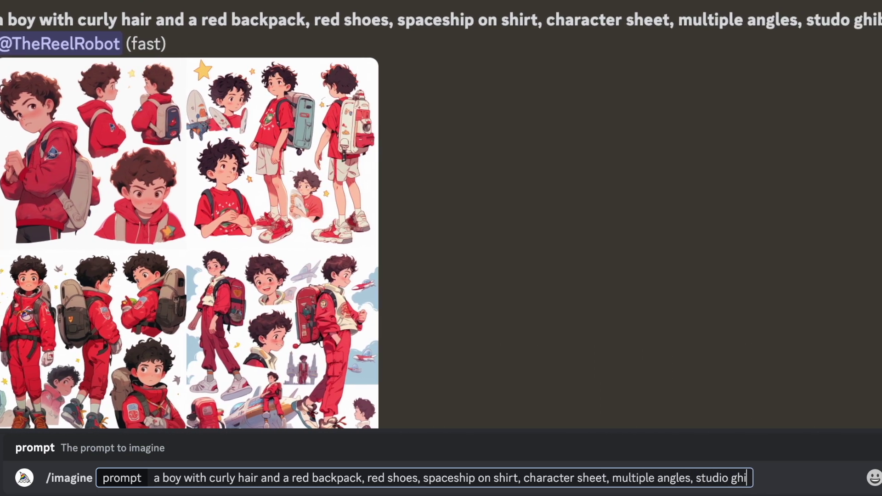
type("bli animation")
left_click_drag(695, 478, 524, 478)
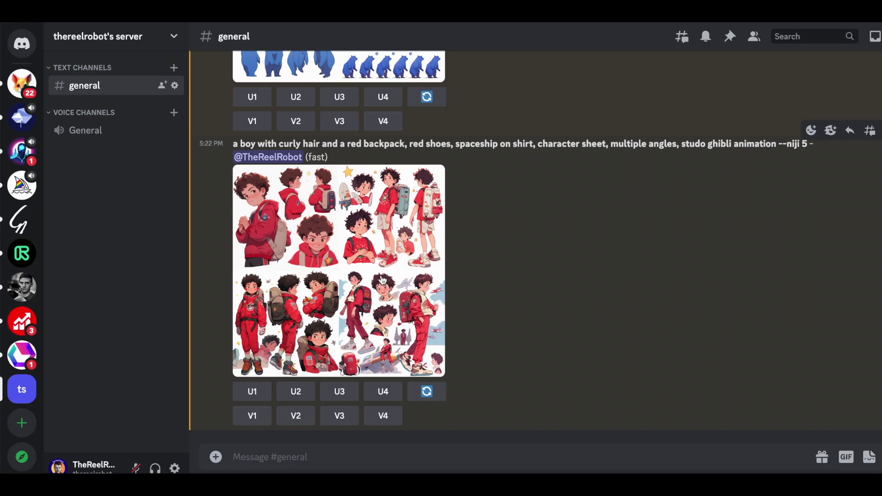
left_click(380, 275)
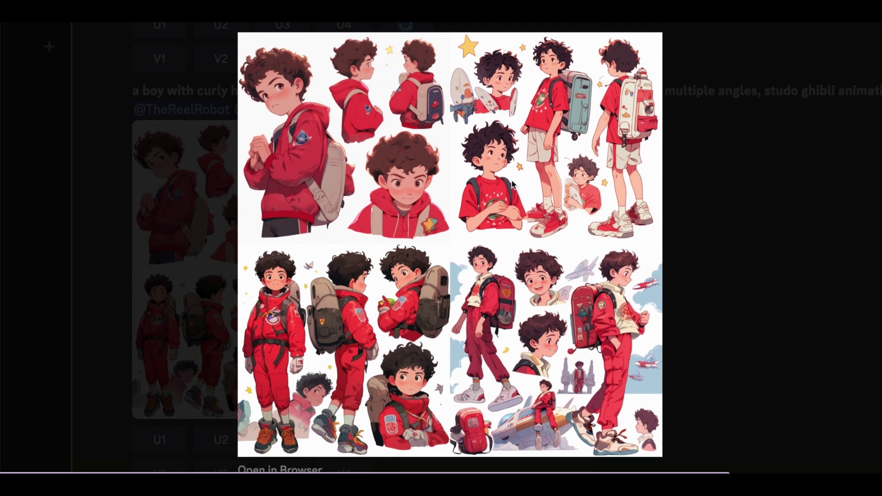
Step: Upscale the first panel (U1), view the upscaled boy enlarged, and bring up Save Image As
left_click(728, 210)
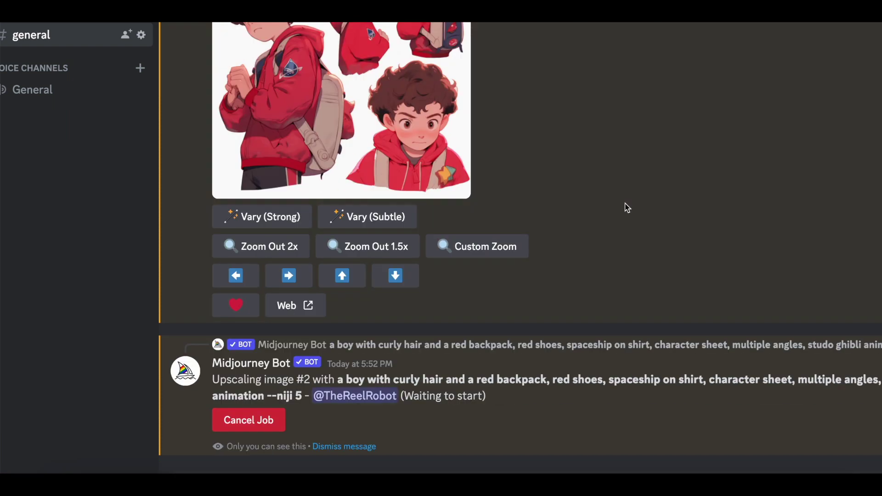
scroll(624, 203, "up", 3)
scroll(625, 208, "up", 1)
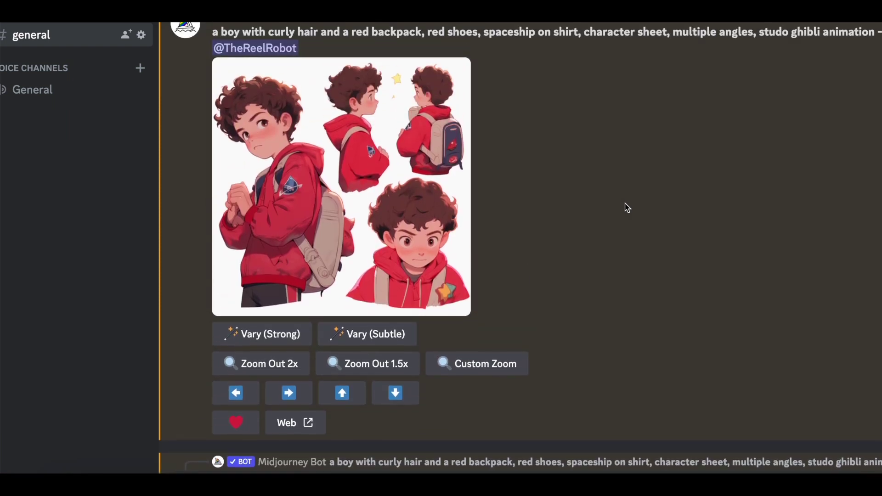
left_click(392, 186)
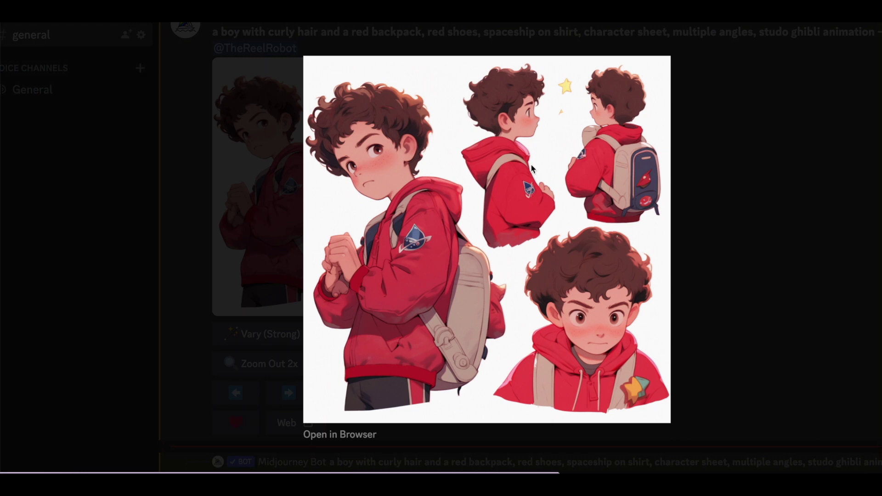
right_click(578, 187)
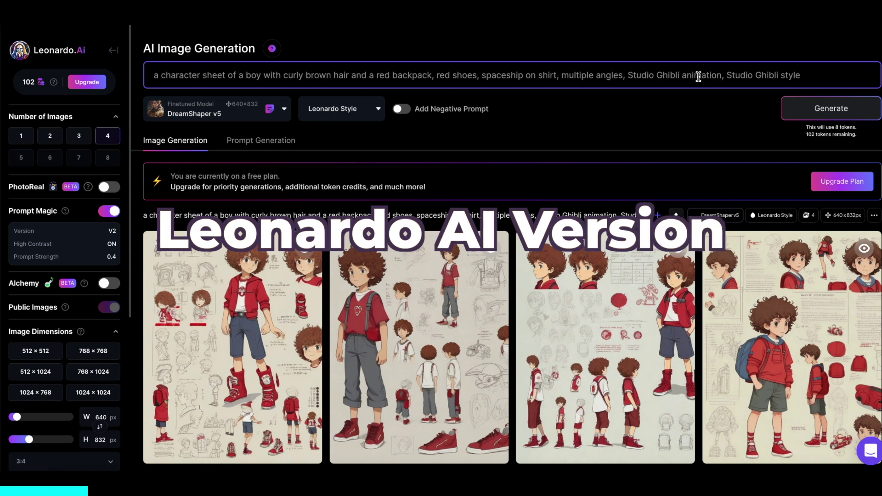
Step: Open the Finetuned Model list beside the four DreamShaper v5 character sheets in Leonardo AI
left_click(285, 110)
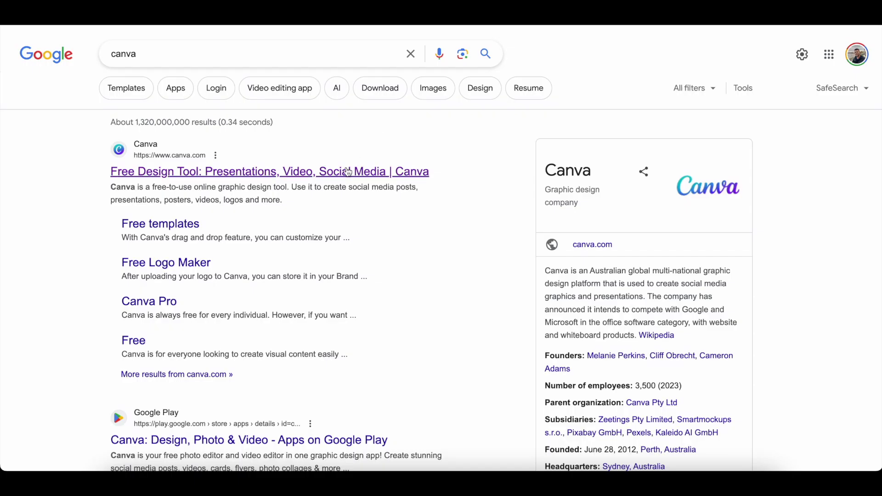
Step: Go to Canva and create a Photo Book (Portrait) design of 800 × 1200 px
left_click(346, 173)
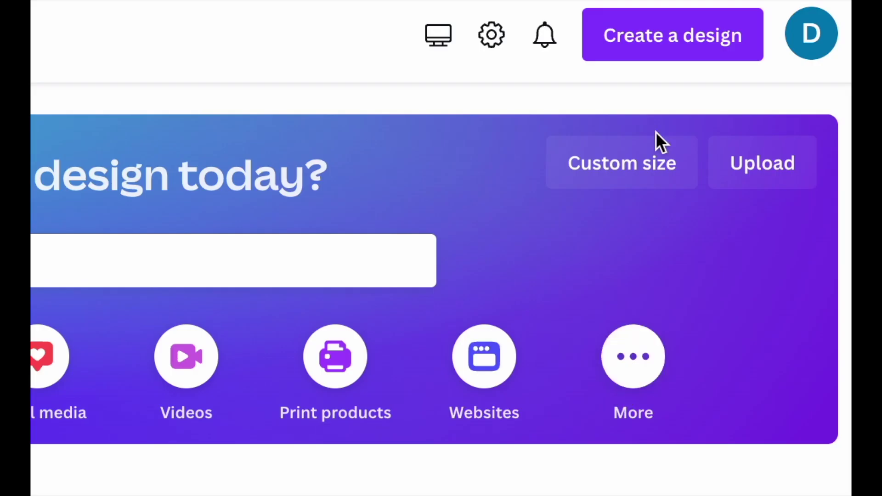
left_click(668, 48)
type("phot")
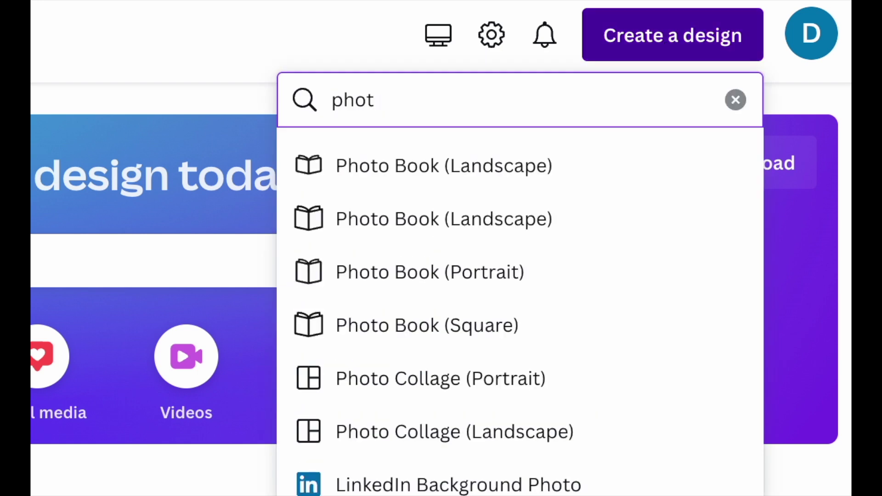
left_click(437, 286)
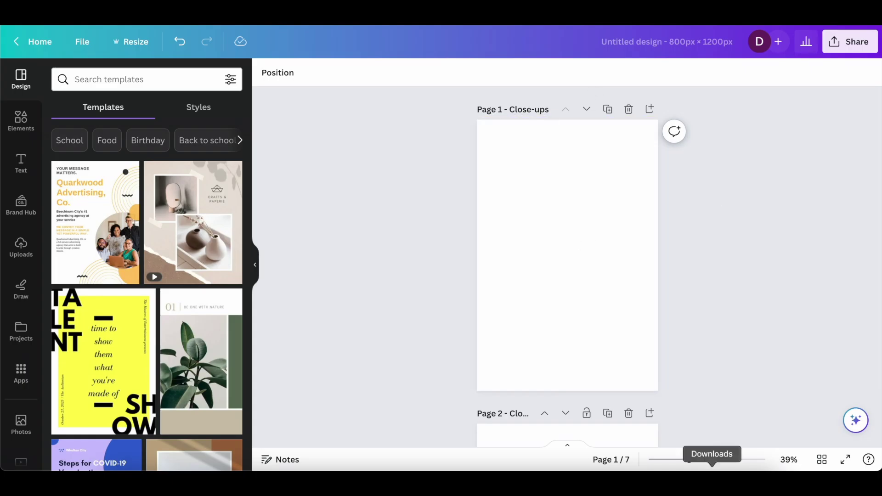
Step: Place the downloaded boy character sheet from recent files onto page 1
left_click(712, 468)
scroll(575, 275, "down", 3)
left_click_drag(516, 301, 565, 213)
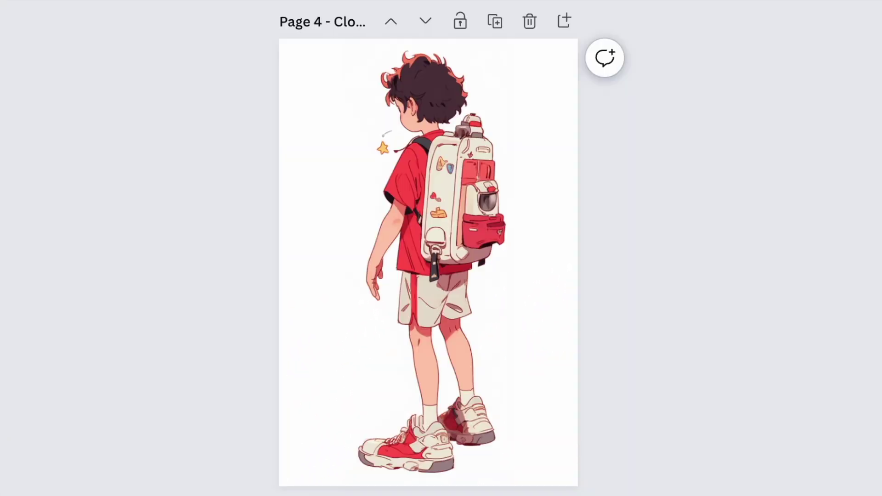
scroll(428, 229, "down", 1)
scroll(428, 248, "down", 20)
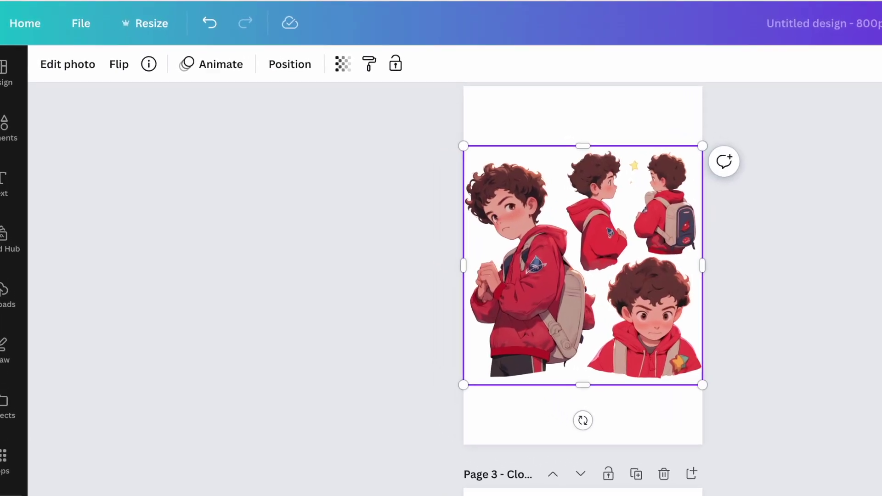
Step: Use Magic Eraser at brush size 100 to wipe every figure except the boy's face close-up
left_click(67, 64)
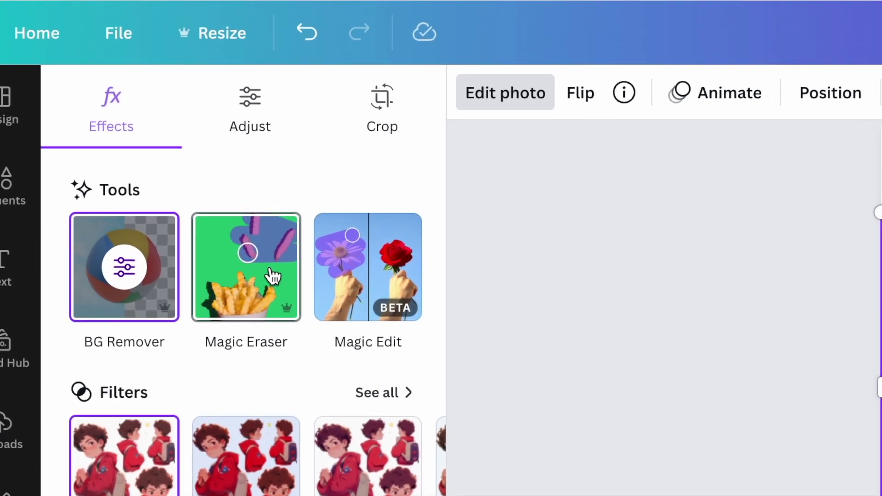
left_click(286, 288)
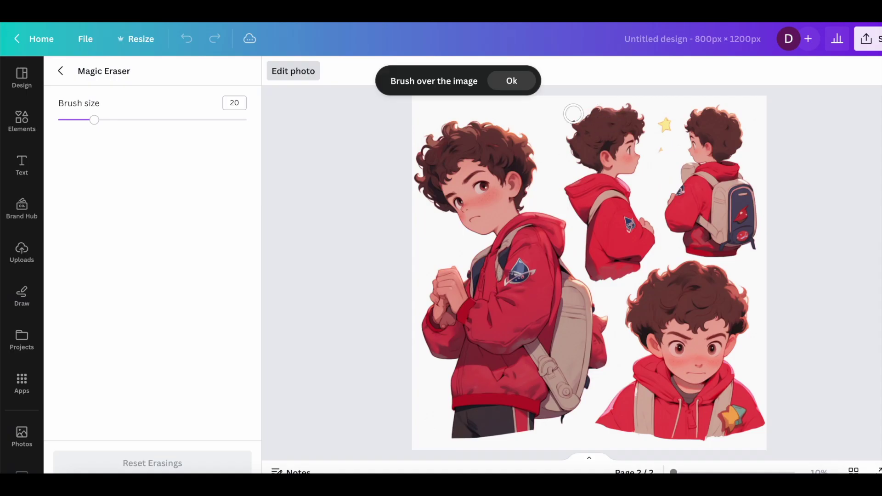
left_click_drag(94, 119, 247, 120)
mouse_move(611, 138)
left_mouse_down()
mouse_move(618, 201)
mouse_move(722, 162)
mouse_move(644, 400)
mouse_move(732, 244)
left_mouse_up()
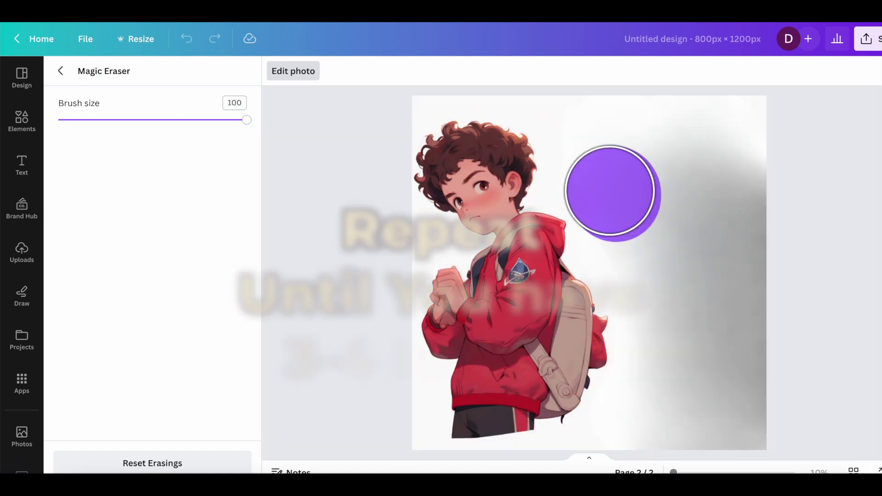
mouse_move(611, 192)
left_mouse_down()
mouse_move(744, 400)
mouse_move(652, 282)
mouse_move(666, 339)
left_mouse_up()
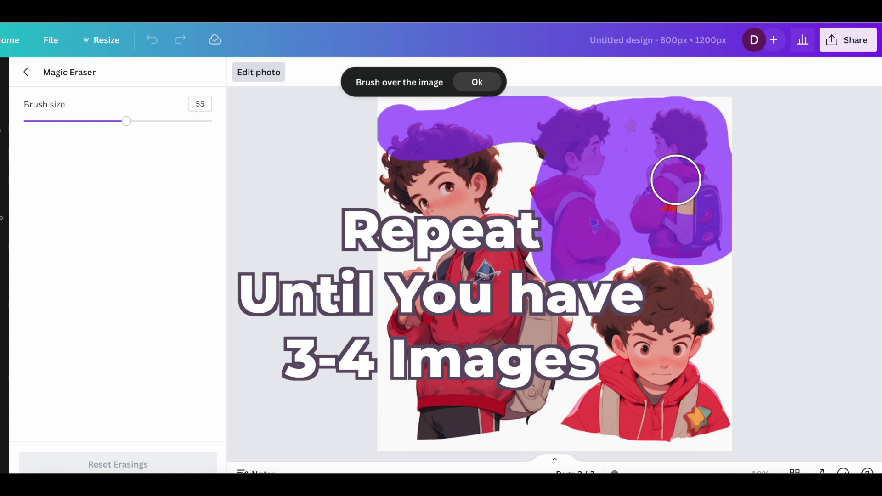
left_click_drag(571, 211, 699, 297)
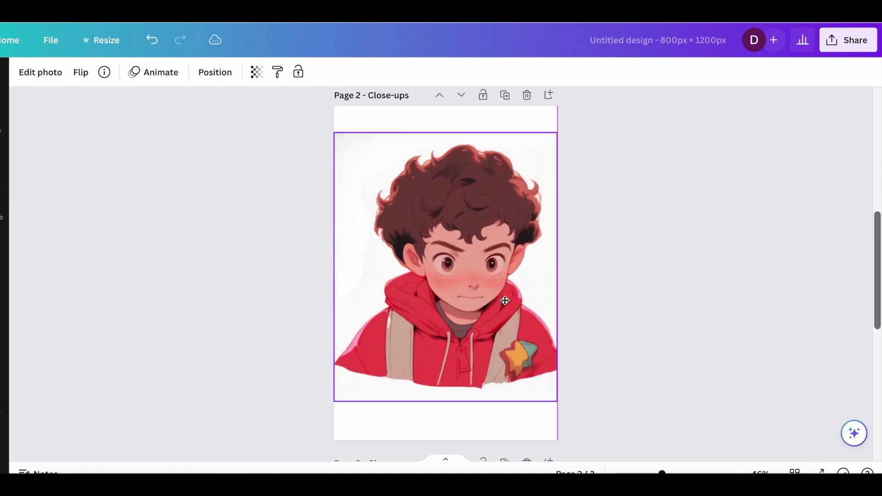
Step: Download all 3 pages as transparent-background PNGs at 1.5× size, 1,200 × 1,800 px
left_click(848, 40)
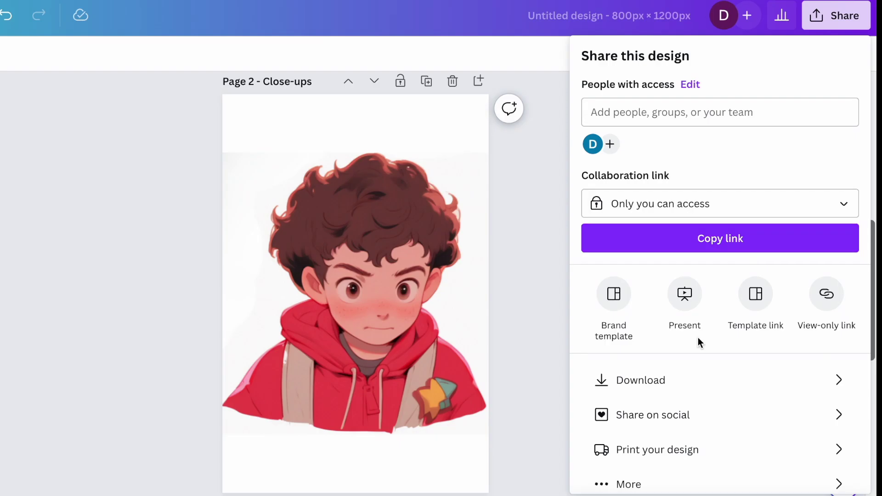
left_click(741, 340)
left_click(626, 211)
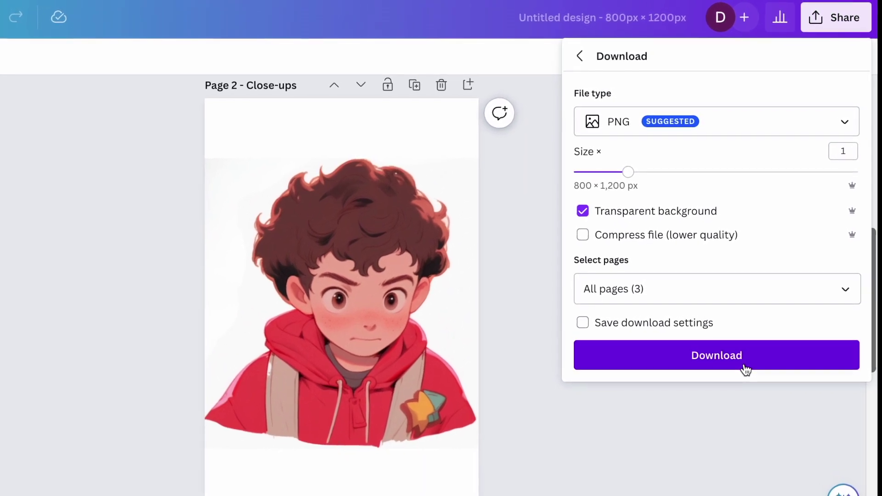
left_click_drag(721, 174, 675, 179)
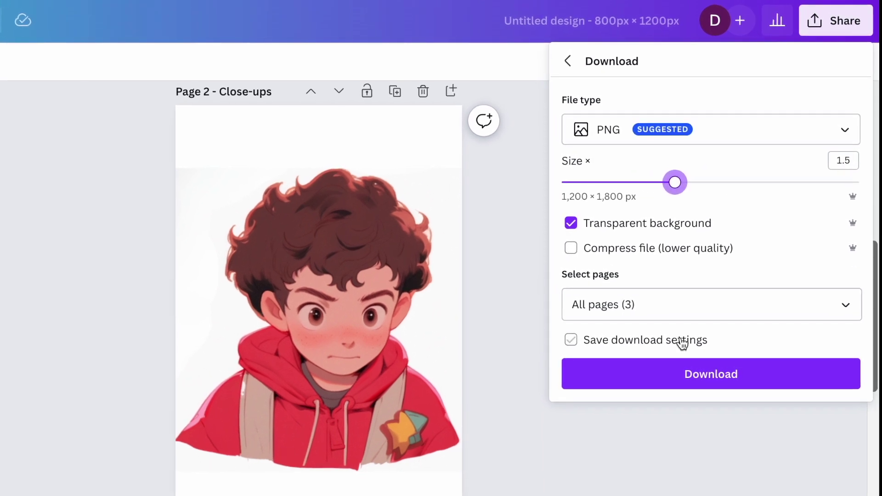
left_click(692, 385)
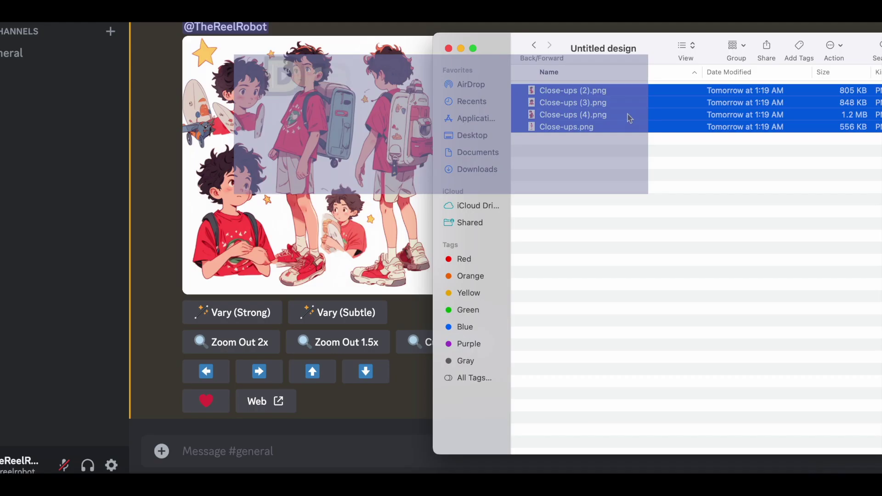
Step: Post the four close-up PNGs in the chat and copy the first image's address
left_click_drag(629, 119, 292, 423)
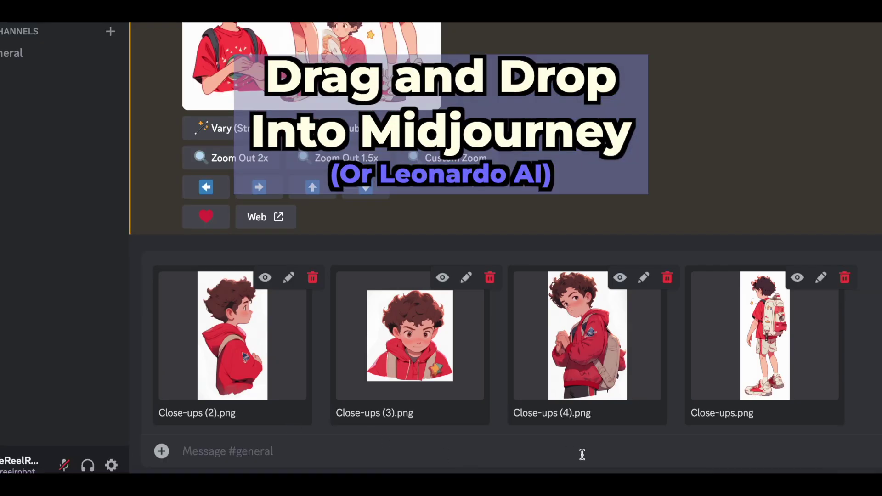
key("Return")
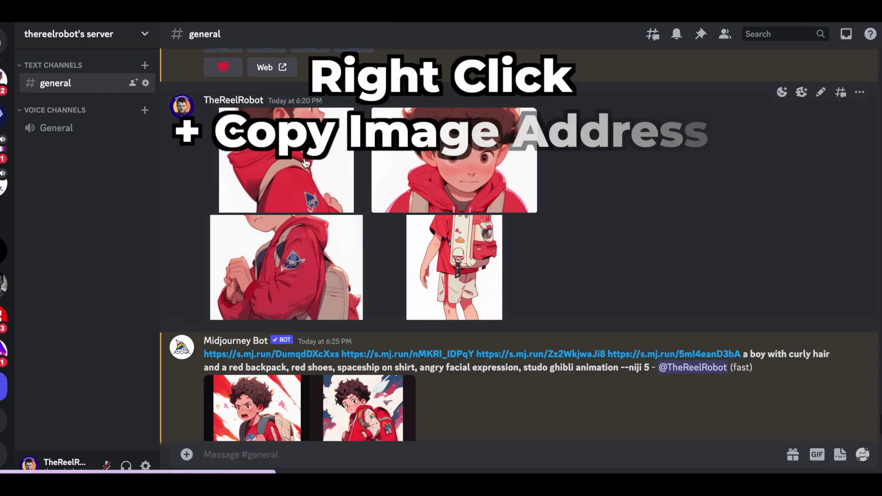
left_click(303, 218)
right_click(446, 259)
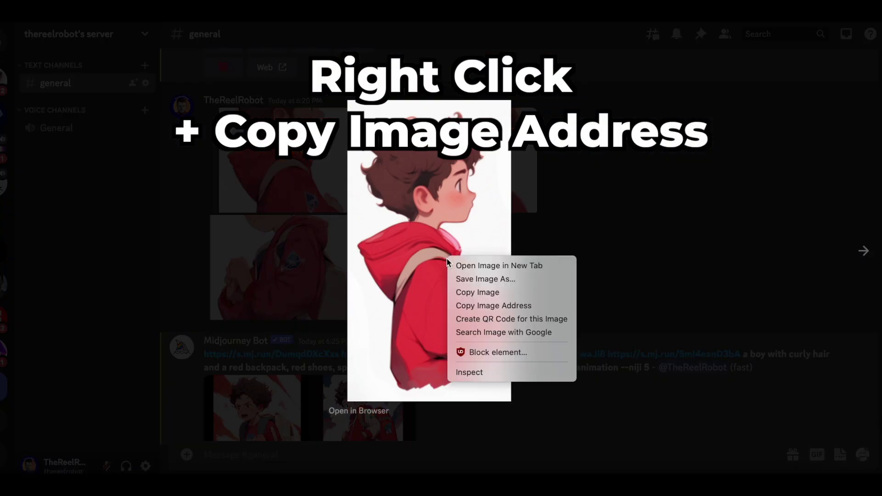
left_click(498, 311)
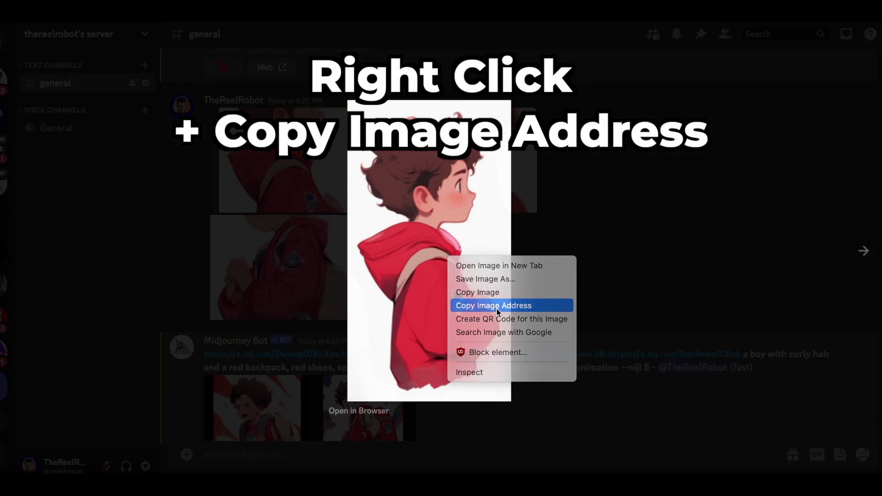
left_click(619, 280)
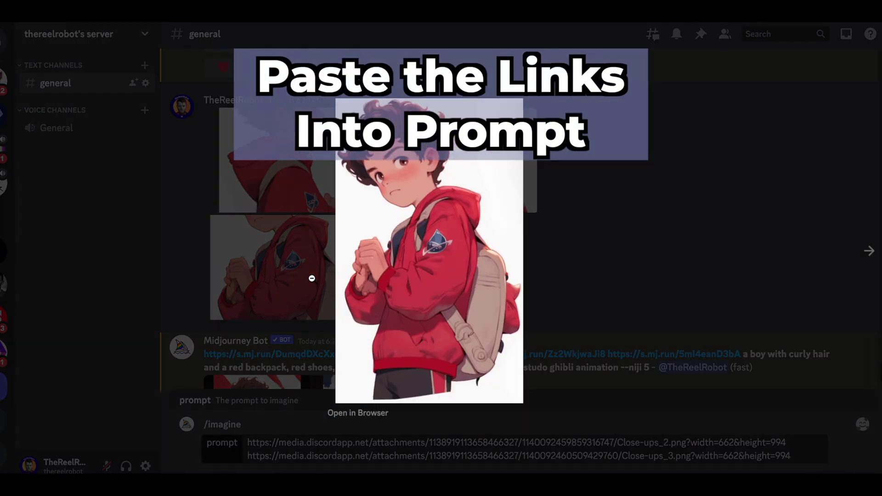
Step: Copy the remaining close-up image addresses and paste them into the /imagine prompt
right_click(425, 220)
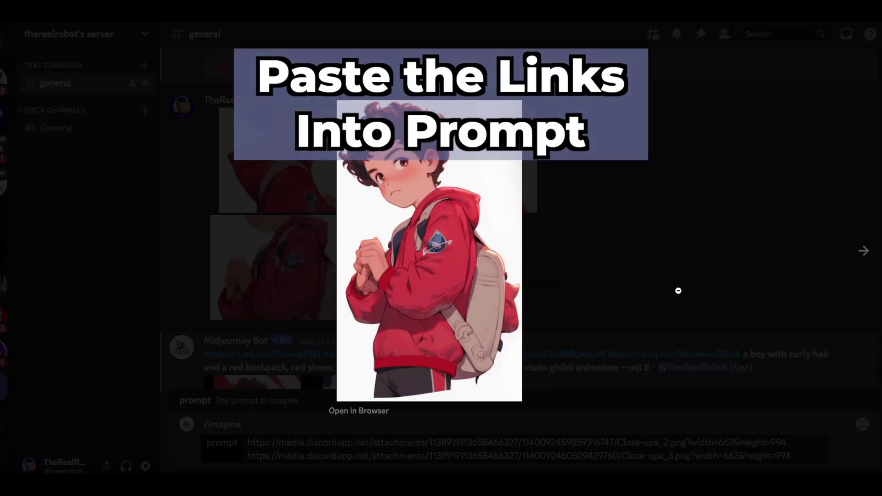
left_click(462, 287)
left_click(676, 291)
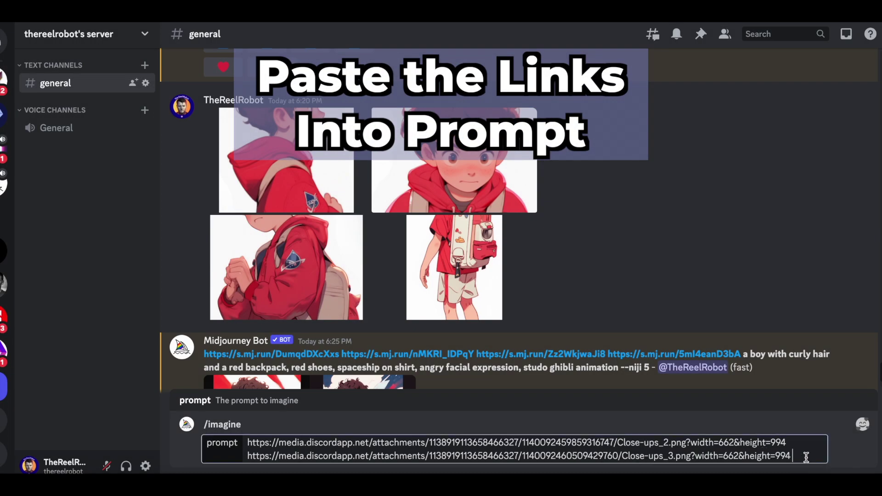
key("ctrl+v")
right_click(473, 256)
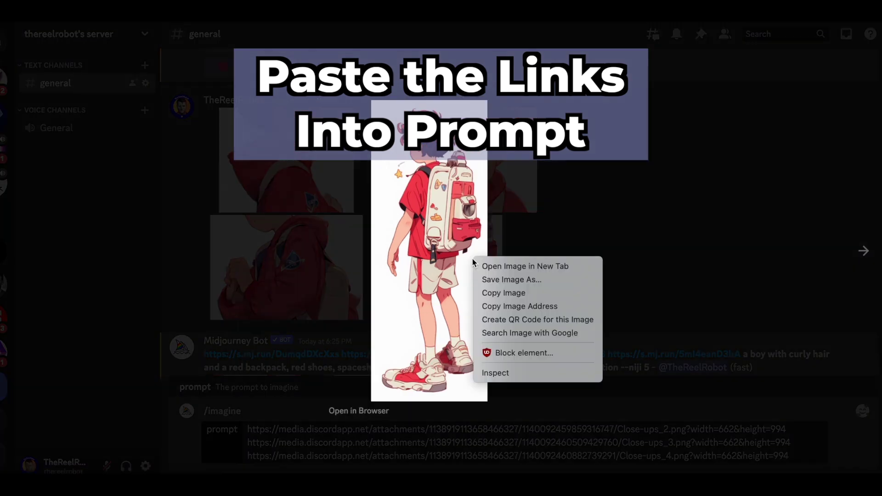
left_click(513, 291)
left_click(799, 456)
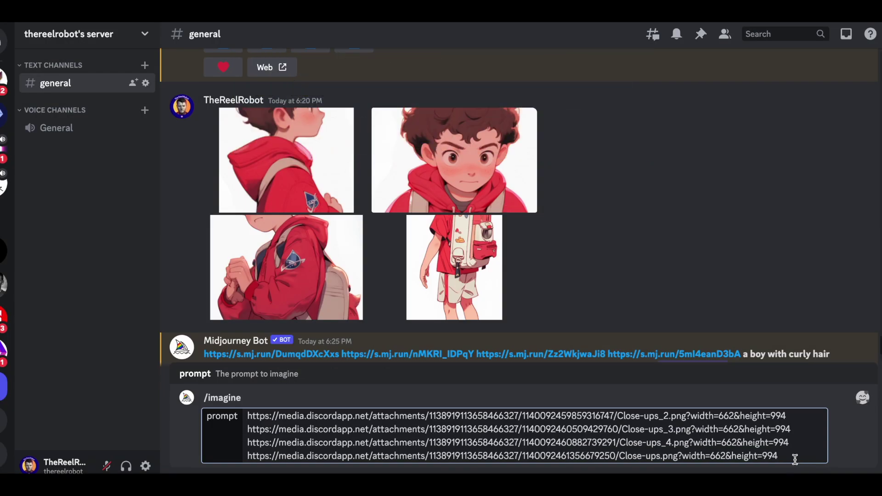
key("ctrl+v")
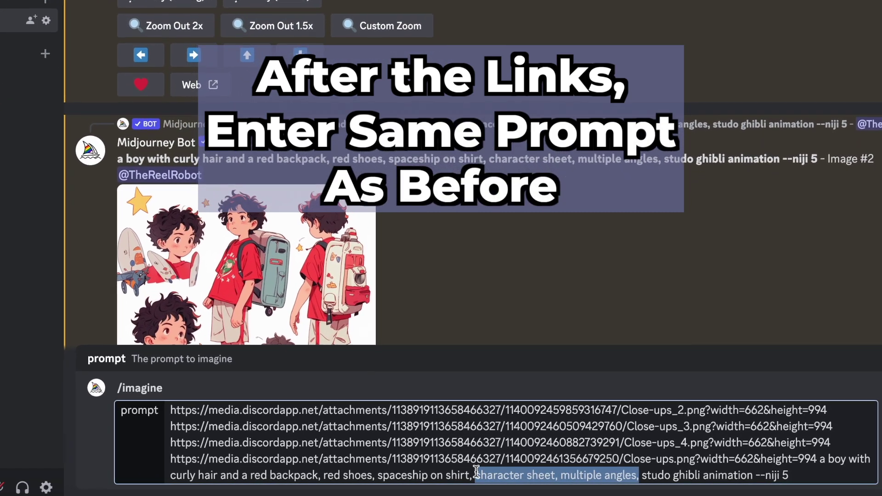
Step: Replace 'character sheet, multiple angles' with 'happy facial expression' and generate the happy boy images
key("BackSpace")
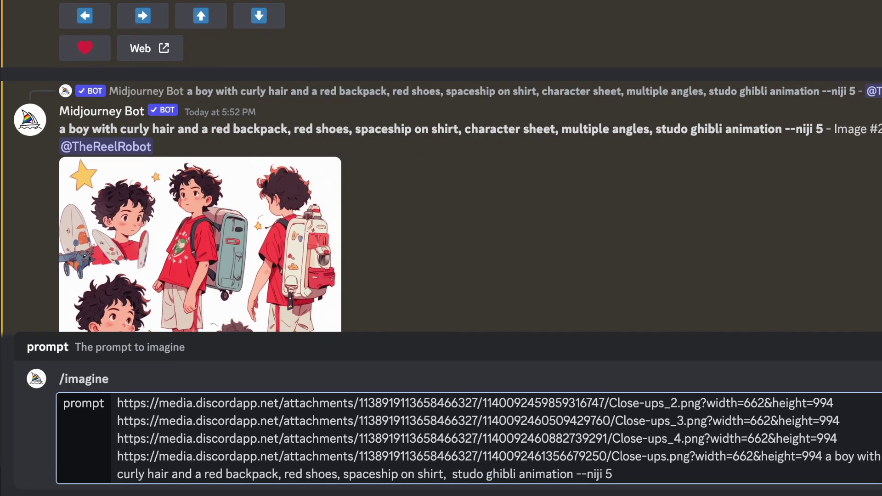
type("happy facial expression,")
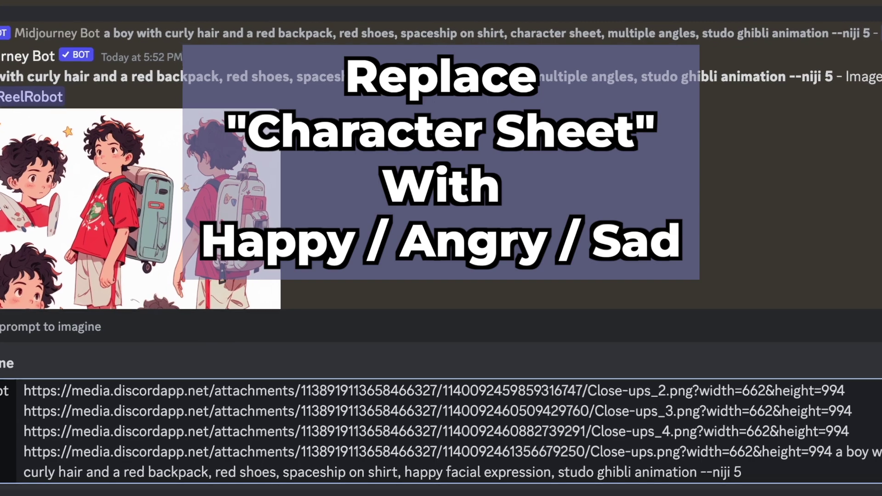
left_click_drag(555, 472, 416, 470)
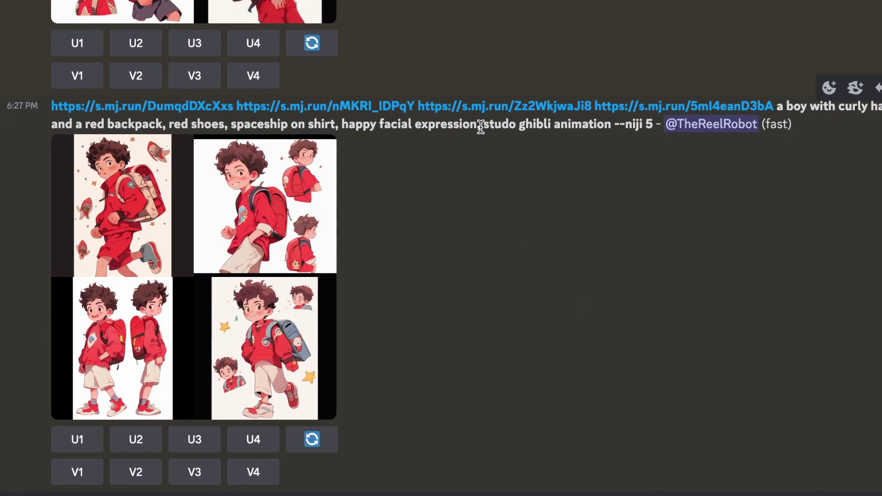
left_click_drag(479, 180, 350, 207)
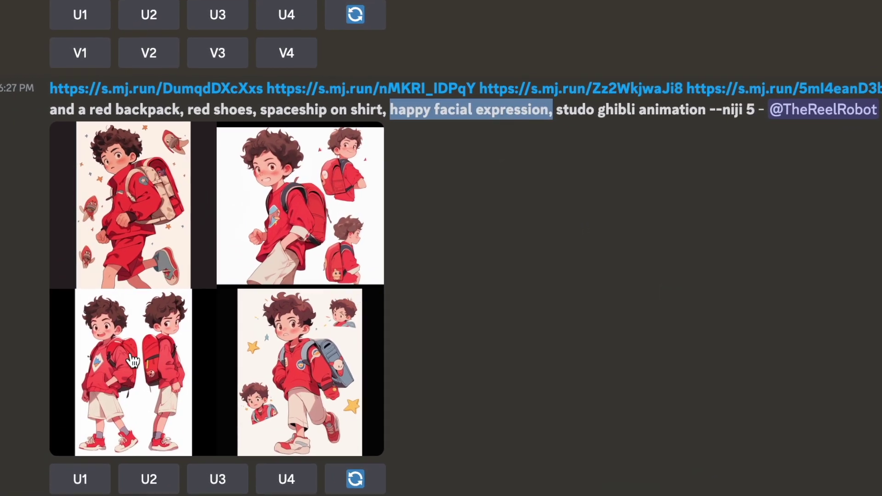
Step: View a happy-boy result, then start a Canva Video design and search 'animated background'
left_click(251, 216)
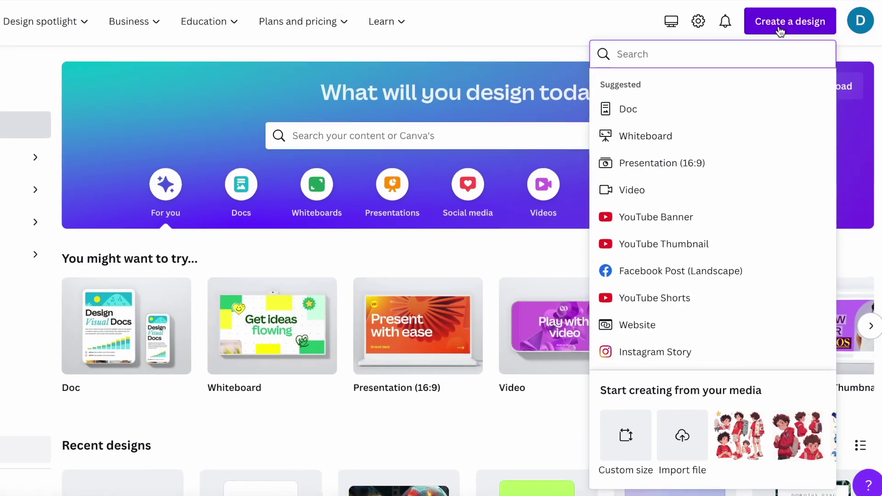
type("vid")
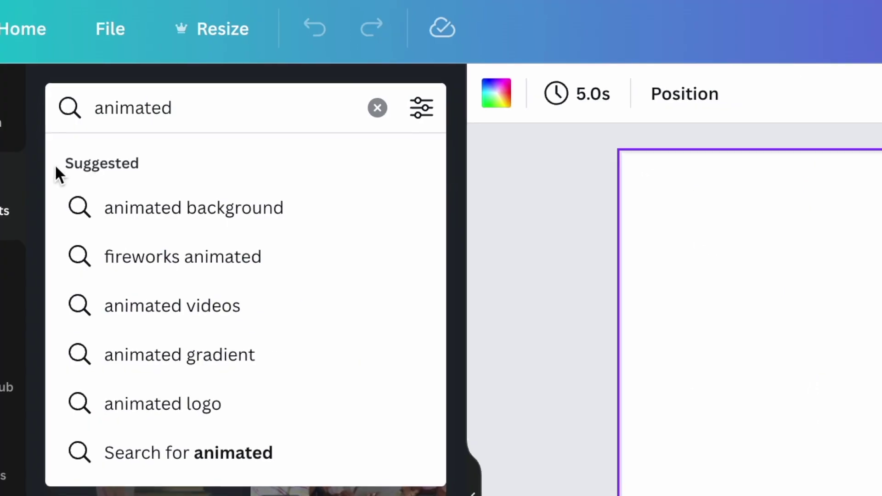
left_click(129, 209)
Step: Stretch the autumn hillside animated clip to fill the page and place the red-hoodie boy close-up over it
scroll(344, 413, "down", 5)
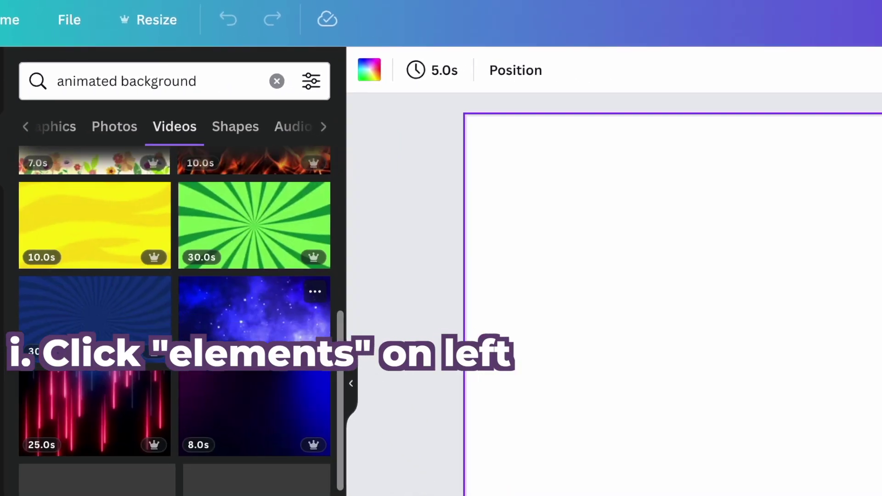
scroll(246, 349, "down", 5)
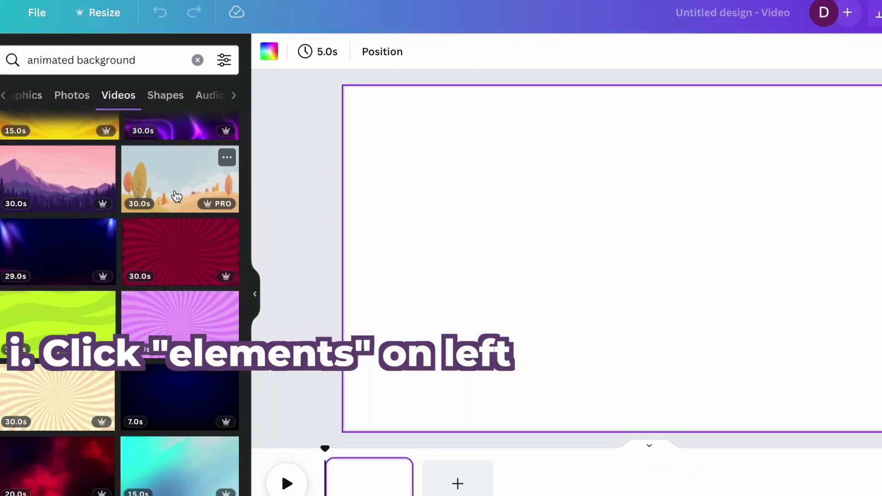
left_click(179, 197)
left_click_drag(880, 453, 827, 363)
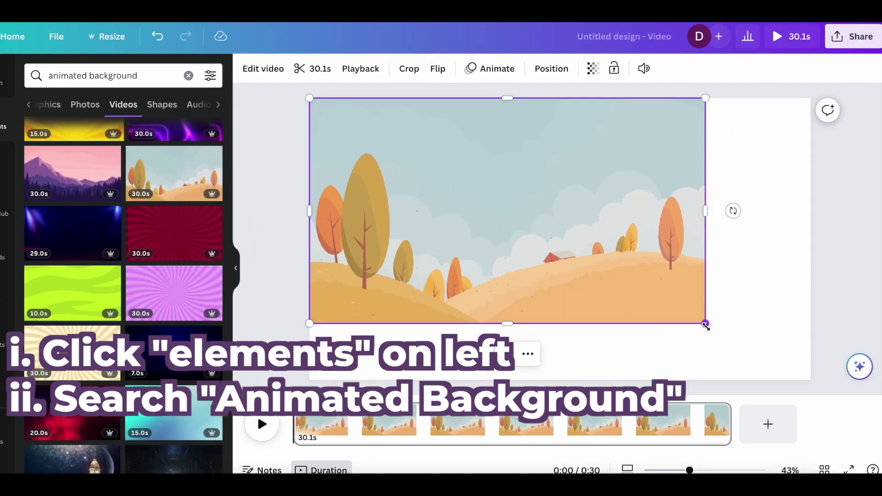
left_click_drag(705, 325, 828, 353)
left_click(560, 238)
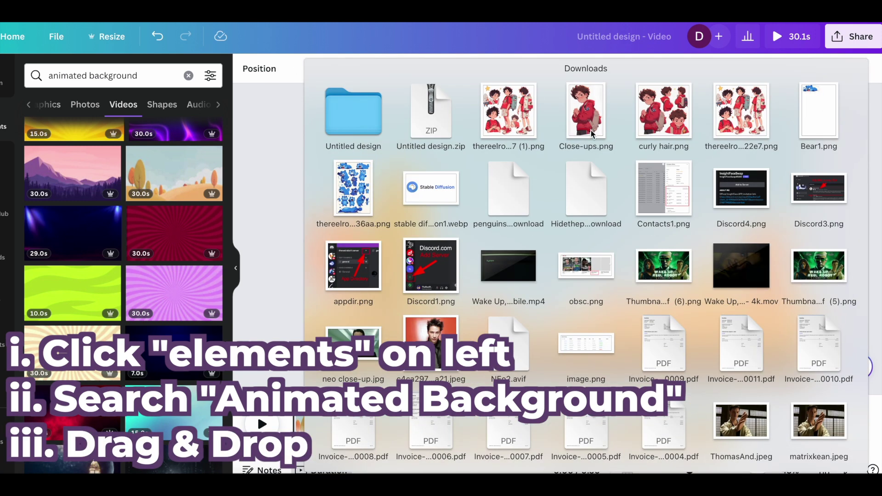
left_click_drag(592, 134, 561, 236)
Step: Remove the boy's white background with BG Remover and place him bottom centre, then browse Photo Animations
left_click(262, 67)
left_click(56, 157)
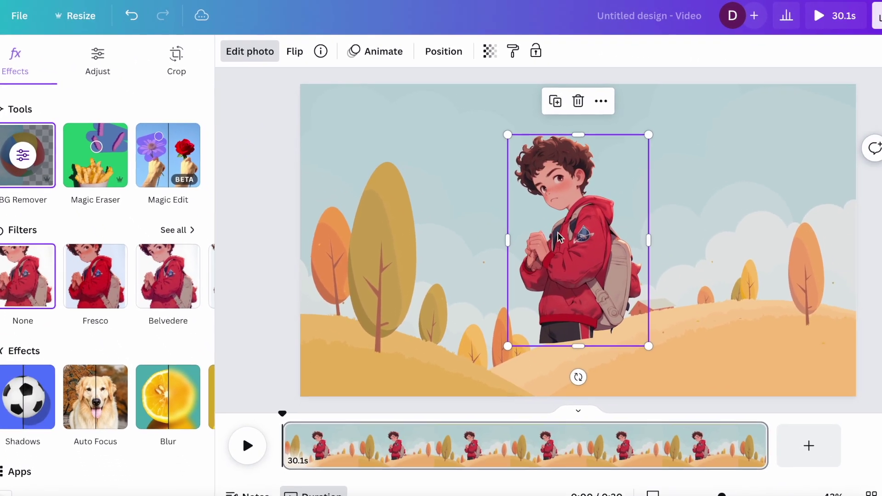
left_click_drag(706, 299, 707, 323)
left_click_drag(557, 266, 560, 295)
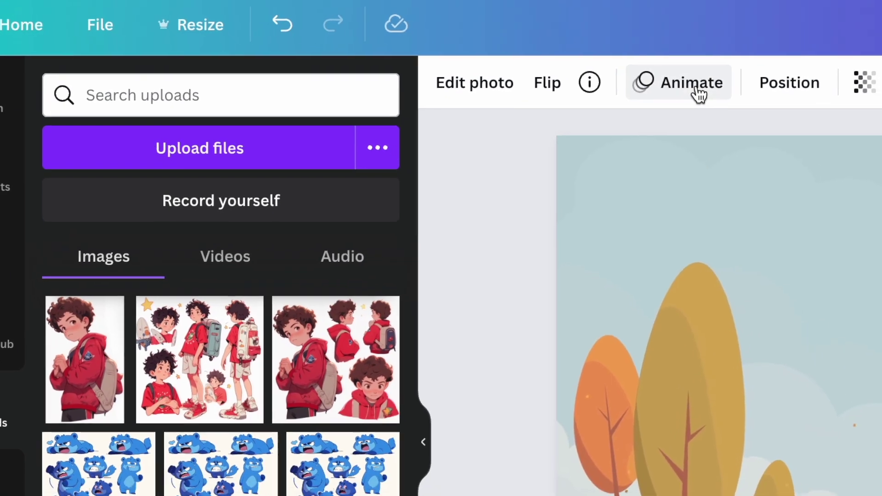
left_click(389, 70)
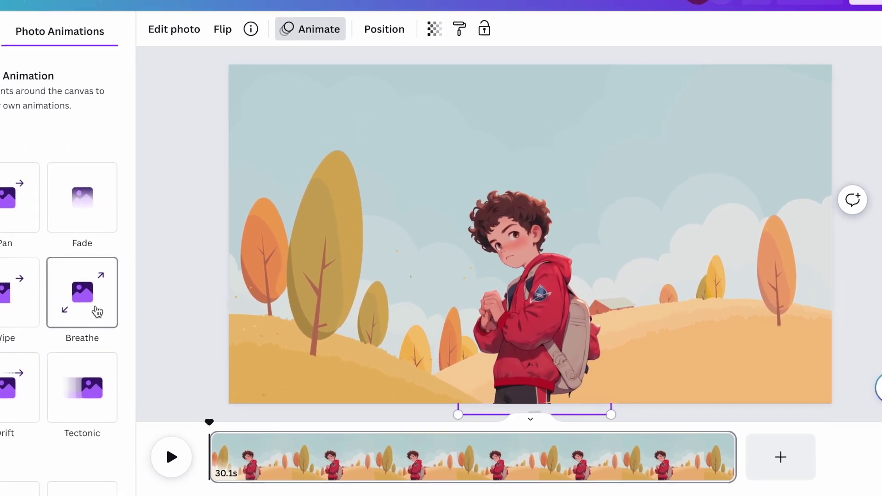
scroll(115, 312, "down", 10)
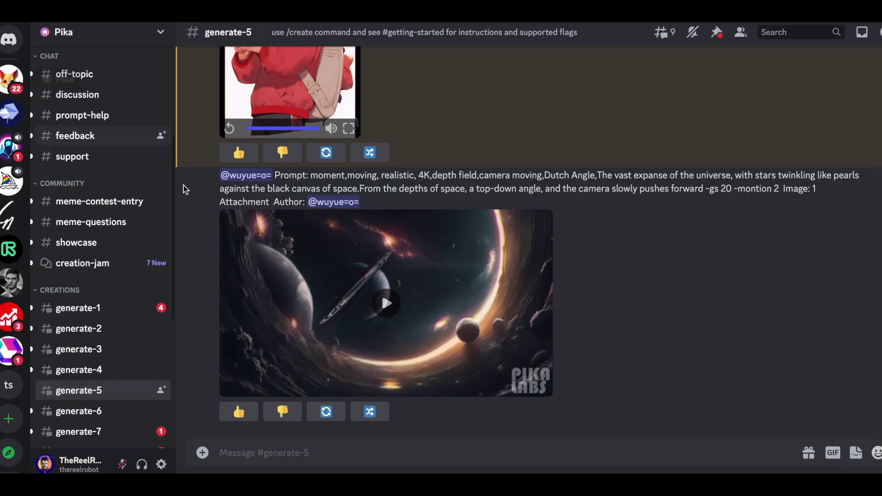
Step: Run Pika's /create with Close-ups.png attached and the prompt 'a boy waiting nervously'
left_click(262, 453)
type("/create")
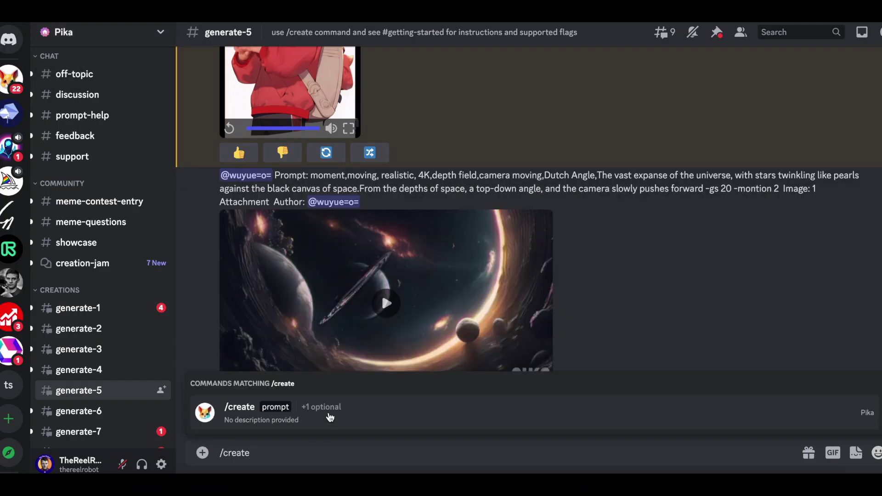
left_click(325, 414)
left_click(333, 454)
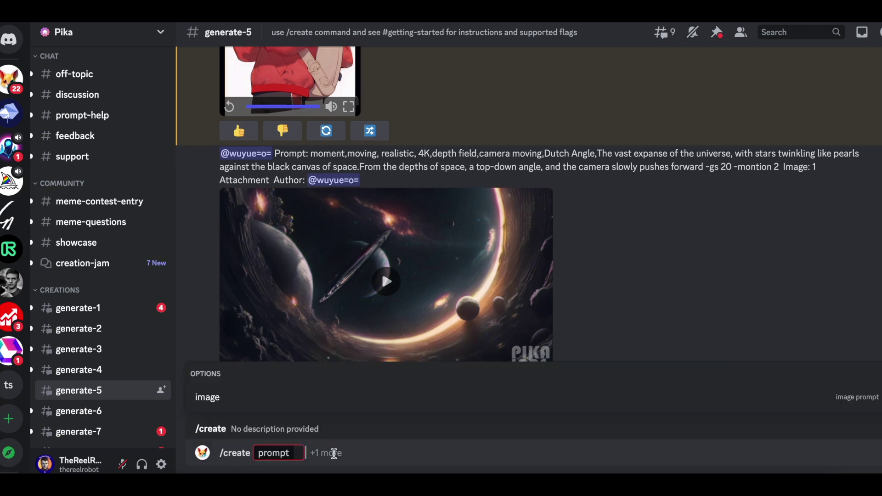
left_click(209, 398)
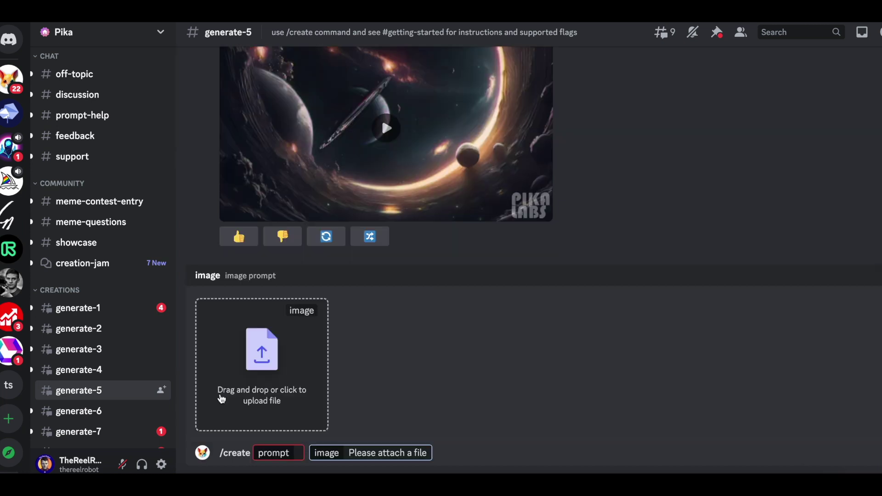
left_click(772, 483)
left_click_drag(522, 108, 258, 359)
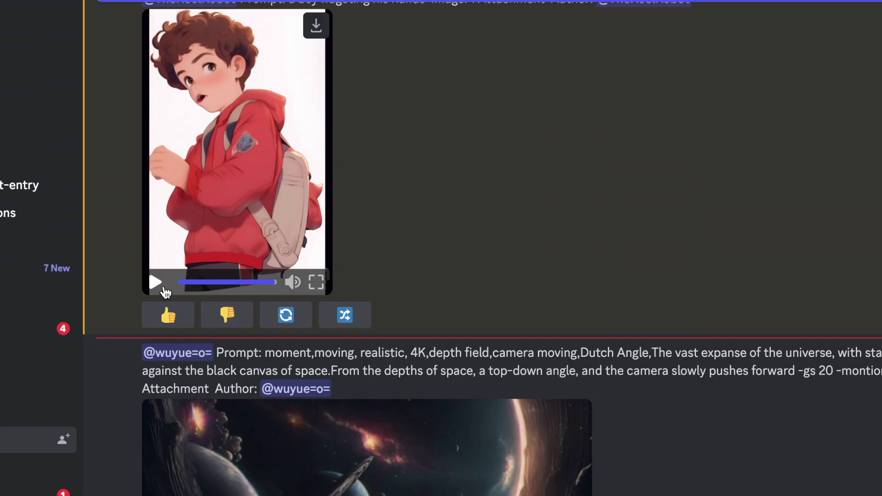
Step: Play the nervous-boy clip and remix it with the prompt 'a boy fidgeting his hands'
left_click(158, 282)
scroll(158, 282, "up", 1)
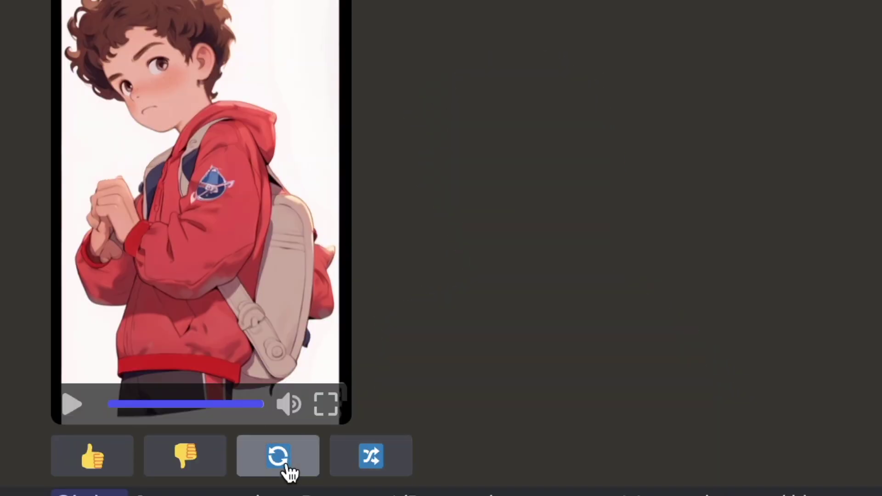
left_click(287, 466)
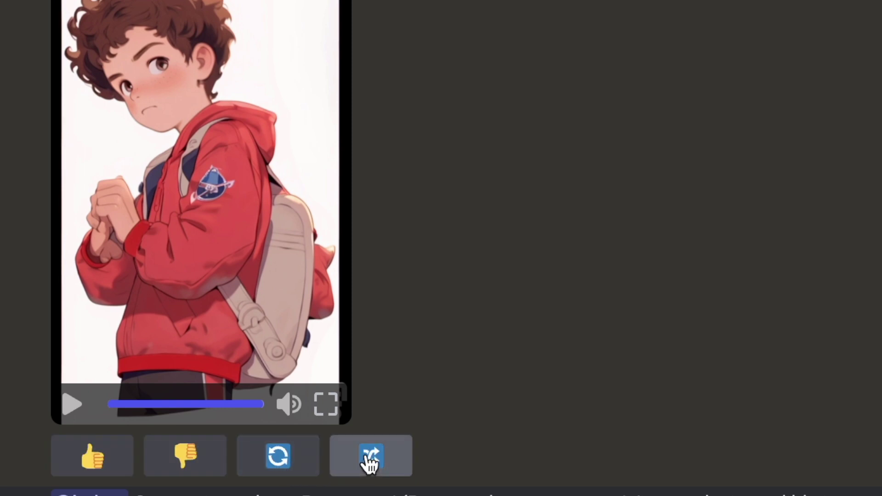
left_click(371, 460)
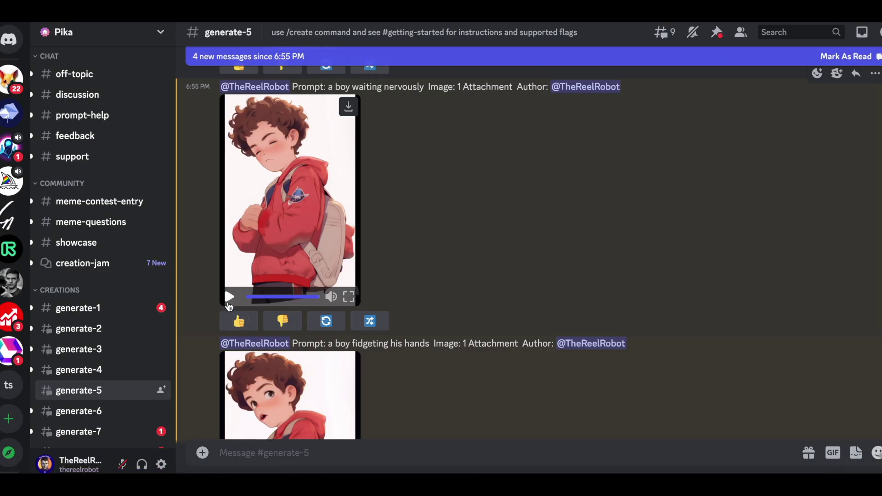
Step: Search Elements for 'thought bubble' and place the cloud bubble in the upper-right sky above the boy
left_click(229, 301)
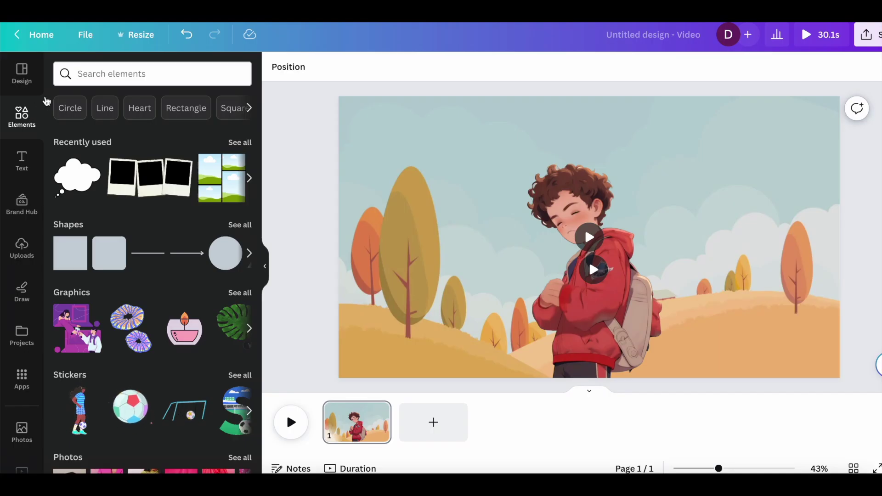
left_click(120, 74)
type("thought")
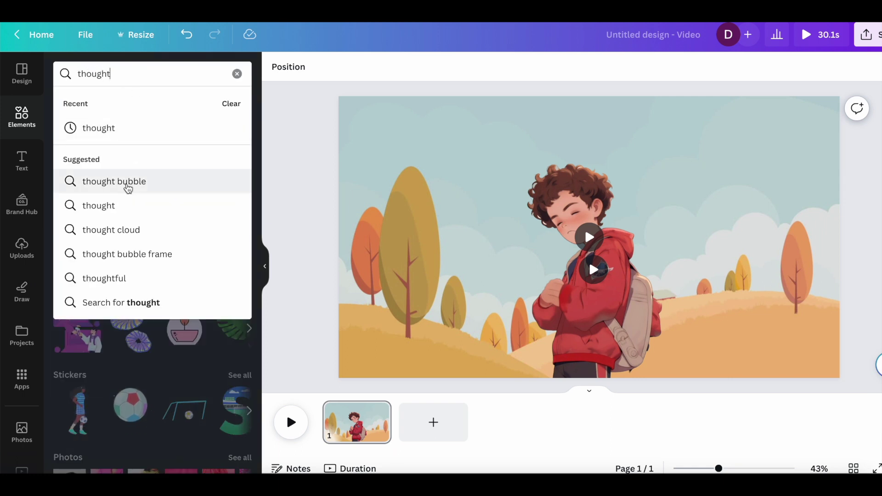
left_click(128, 183)
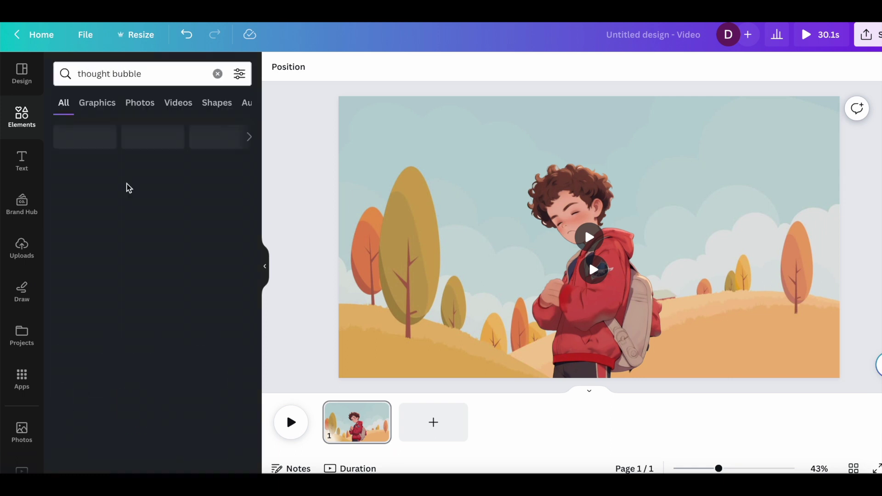
left_click_drag(139, 214, 653, 133)
Step: Add a body text box in the Bangers font reading 'Is he really going to make me wait here all day?!'
left_click(22, 161)
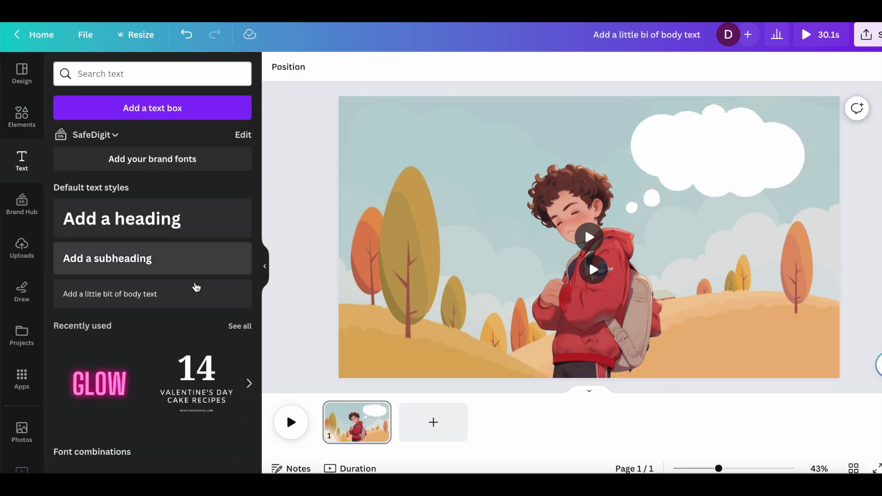
left_click(179, 305)
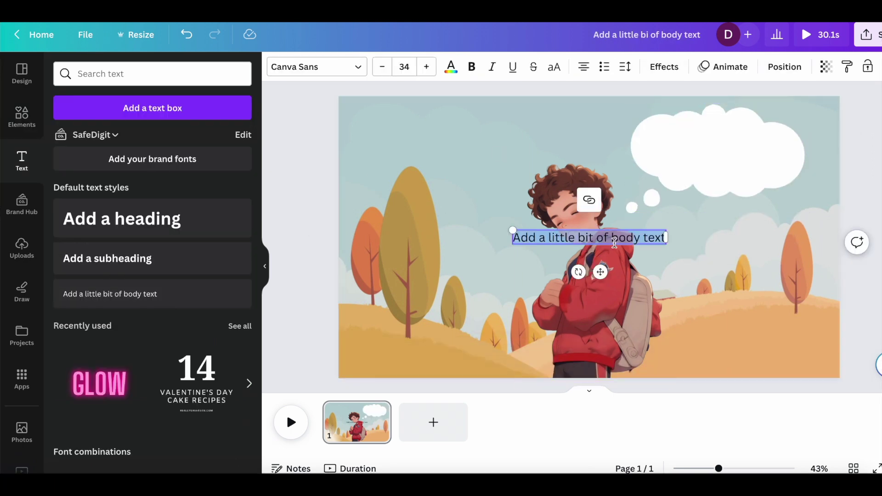
left_click(359, 67)
left_click(178, 108)
type("chewy")
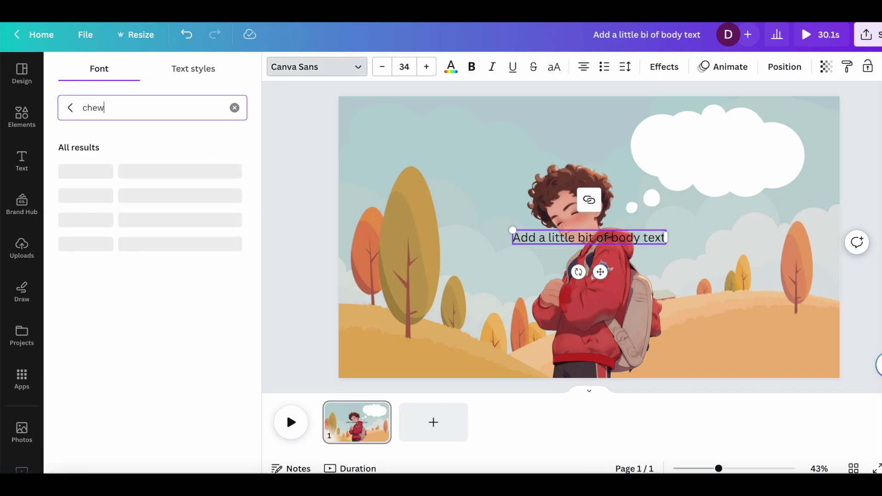
key("BackSpace")
key("BackSpace")
key("BackSpace")
key("BackSpace")
key("BackSpace")
type("banger")
left_click(92, 177)
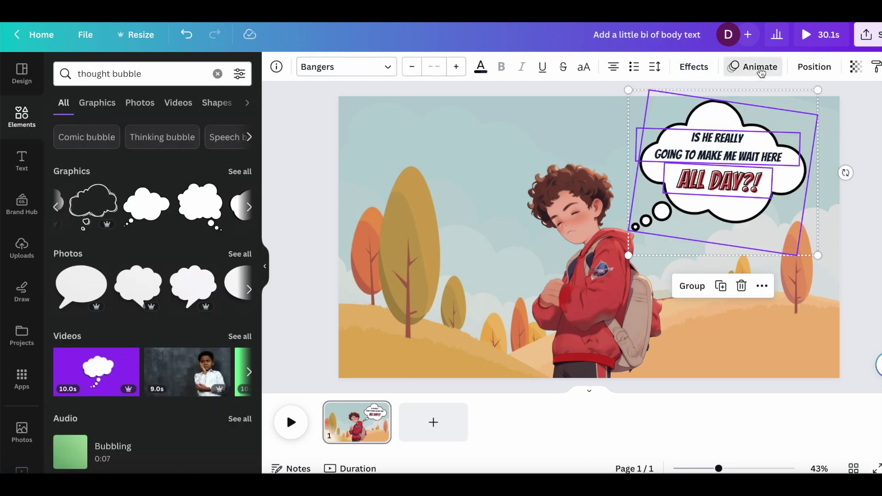
Step: Apply the Breathe animation to the bubble and preview the design
left_click(760, 69)
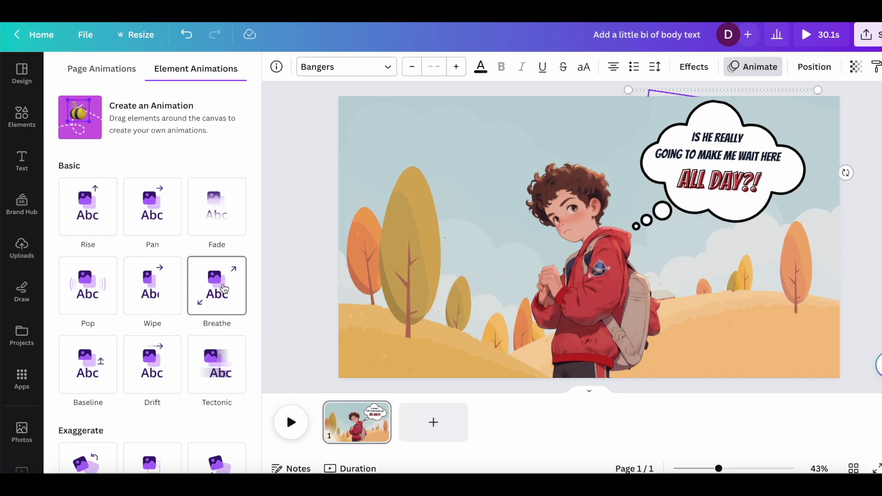
left_click(224, 288)
left_click(815, 37)
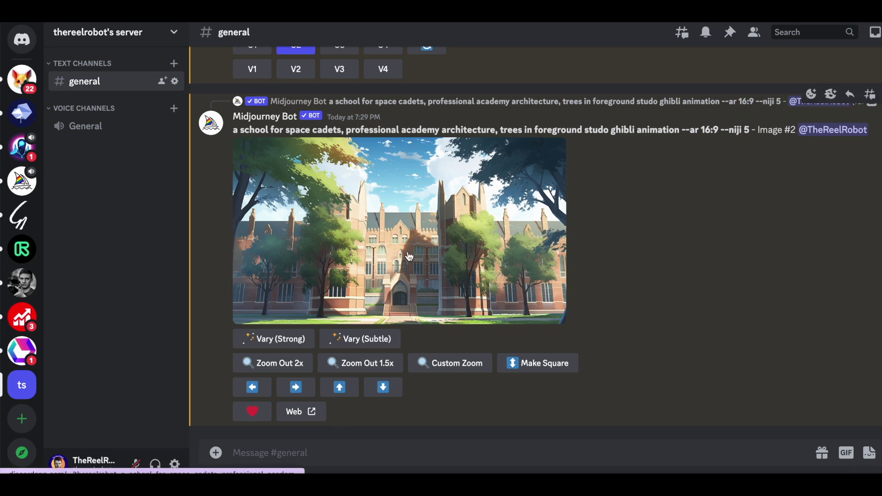
Step: Enlarge the upscaled space-cadet school image and copy it
left_click(415, 260)
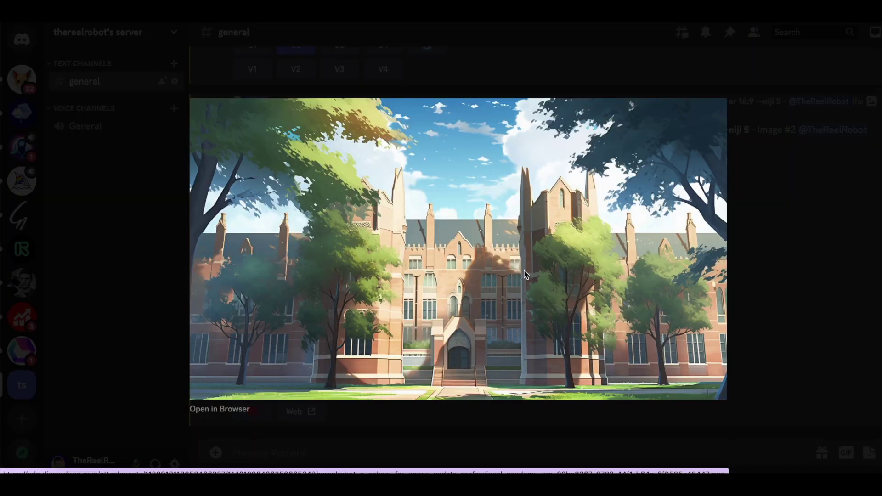
right_click(526, 274)
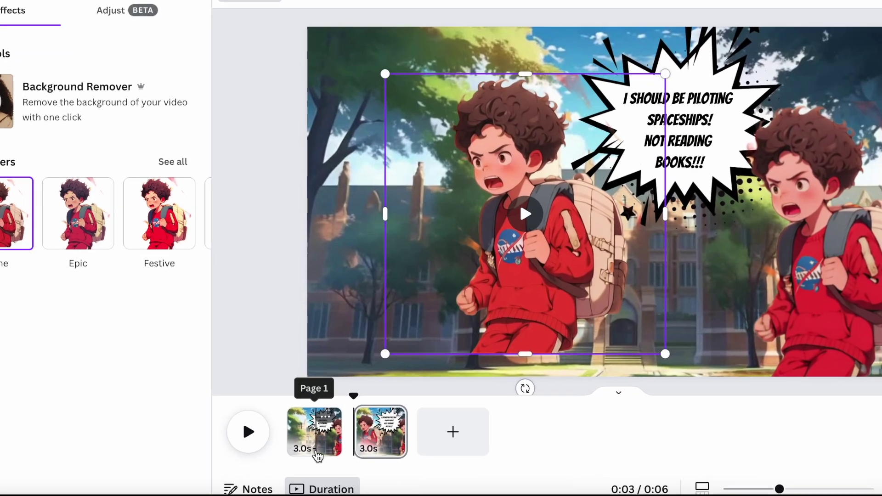
Step: Go to page 2 and move the angry boy video to the right of the scene
left_click(325, 415)
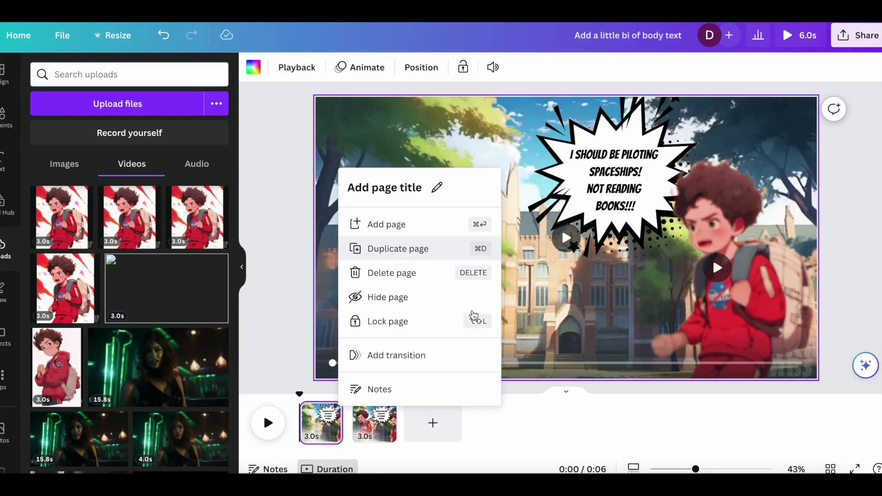
left_click(790, 400)
left_click(385, 439)
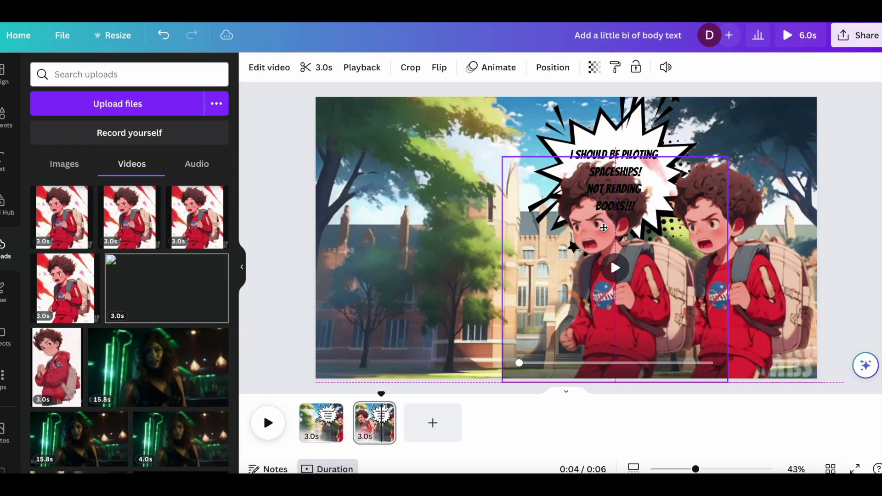
left_click_drag(633, 228, 768, 227)
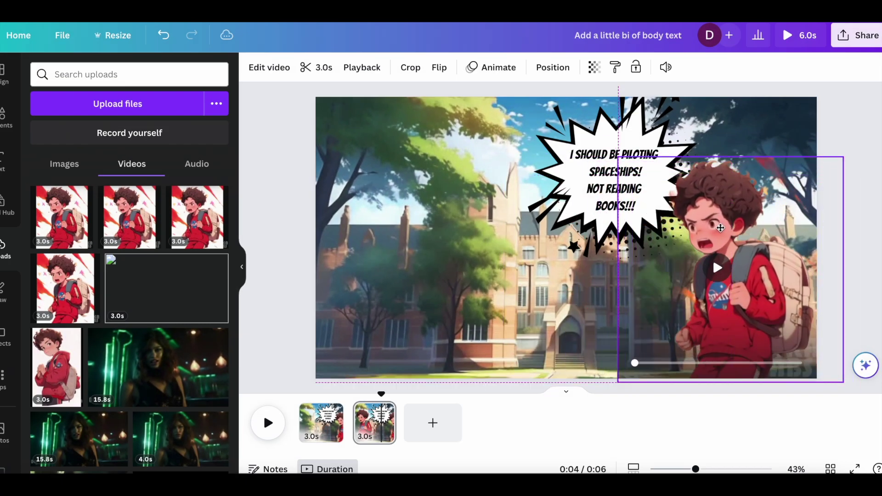
Step: Delete the duplicate boy layer from the Layers list
right_click(750, 254)
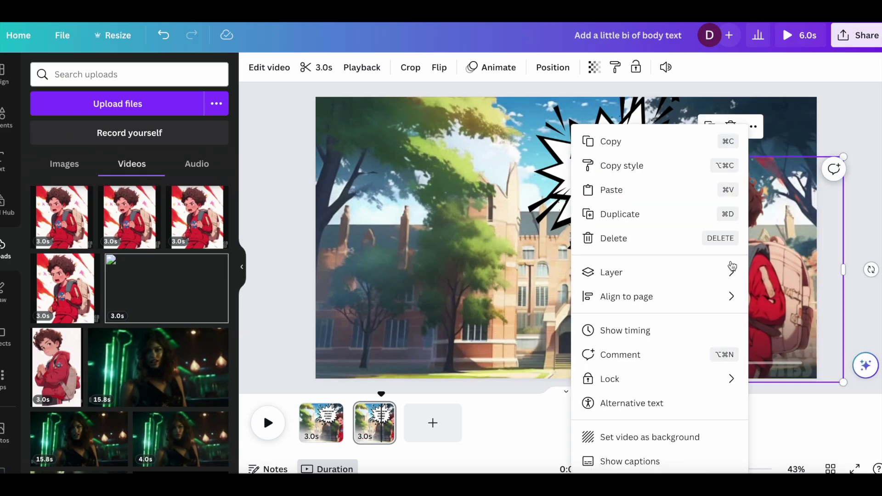
mouse_move(701, 286)
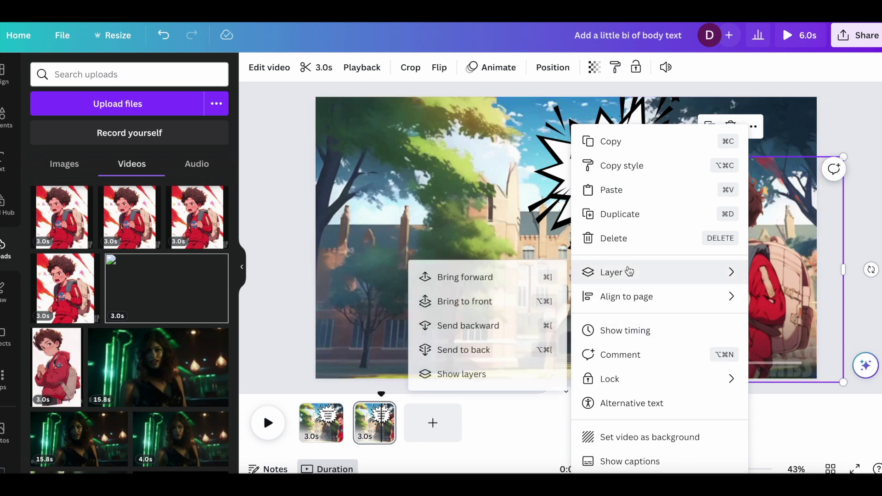
left_click(462, 374)
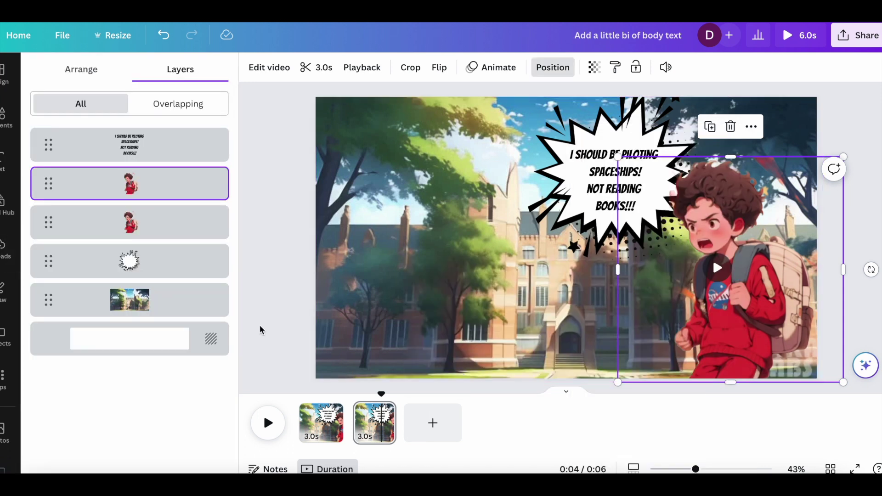
left_click(217, 214)
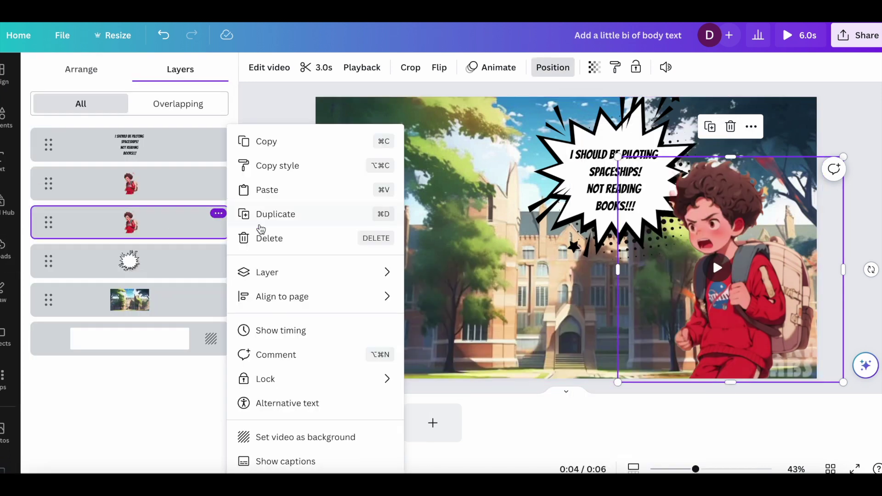
left_click(280, 239)
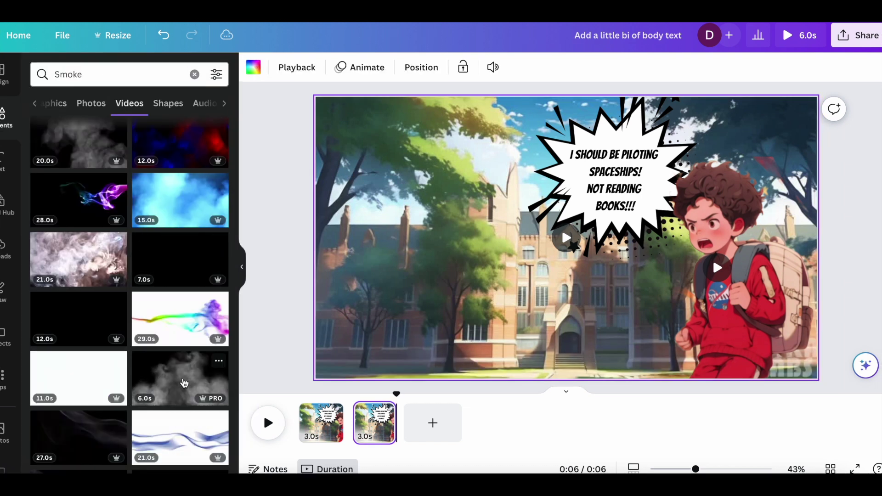
Step: Add the 7.0s purple smoke video and send it behind the boy in Layers
left_click_drag(176, 273, 567, 256)
left_click(590, 105)
mouse_move(679, 270)
left_click(528, 374)
left_click_drag(130, 261, 130, 222)
Step: Enlarge the smoke video across the right of the scene and preview it full screen
left_click(129, 261)
left_click_drag(369, 248, 218, 252)
left_click(797, 37)
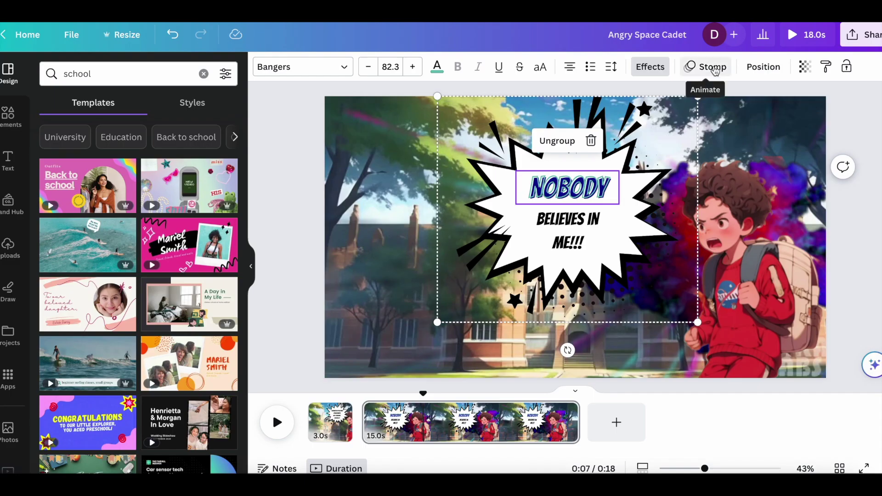
left_click(715, 71)
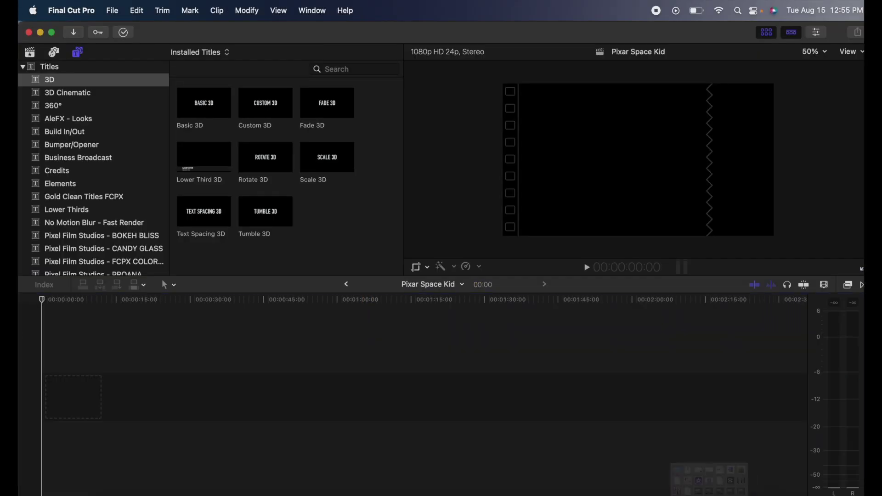
Step: Add the downloaded man-in-glasses clip to the timeline start and set it to Reverse Fast
left_click(731, 495)
left_click_drag(519, 301, 45, 394)
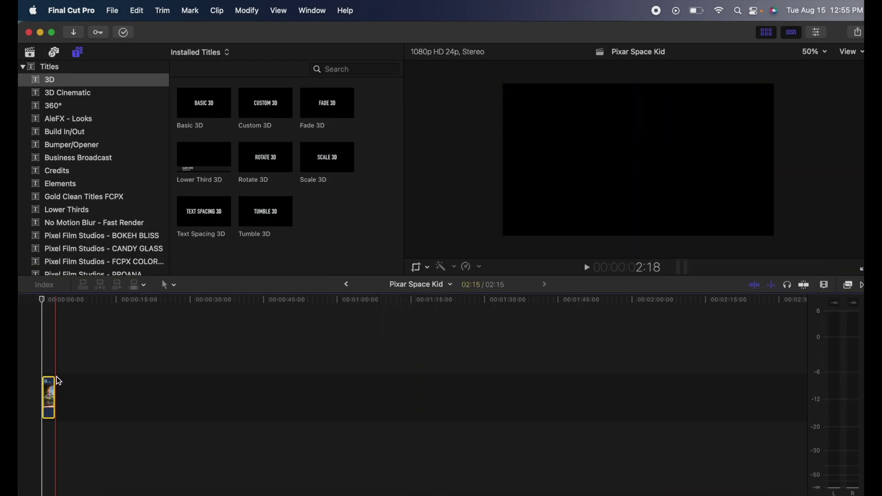
left_click(730, 495)
scroll(591, 299, "down", 3)
left_click(50, 365)
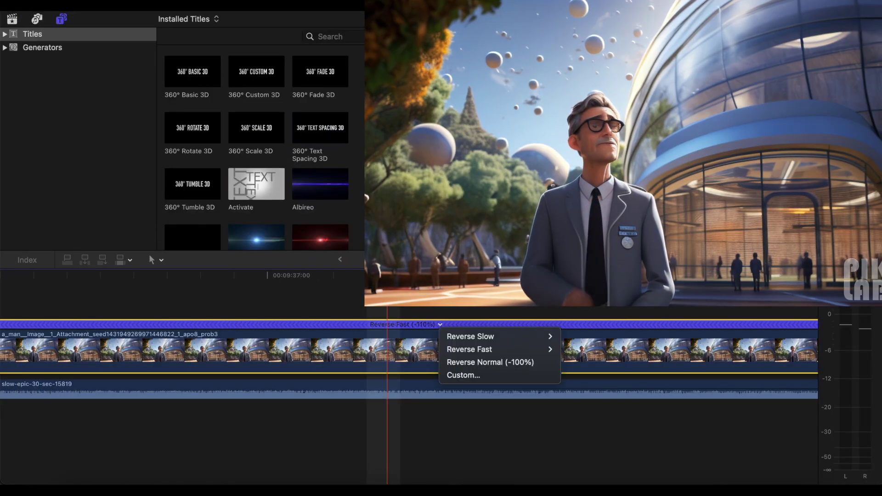
key("super+minus")
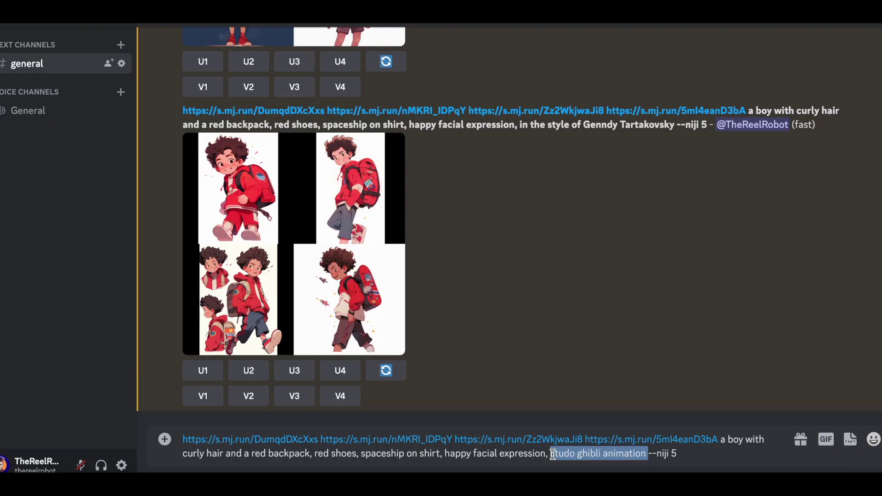
Step: Regenerate the boy with 'in the style of Genndy Tartakovsky' and open the new four-boy grid
type("in")
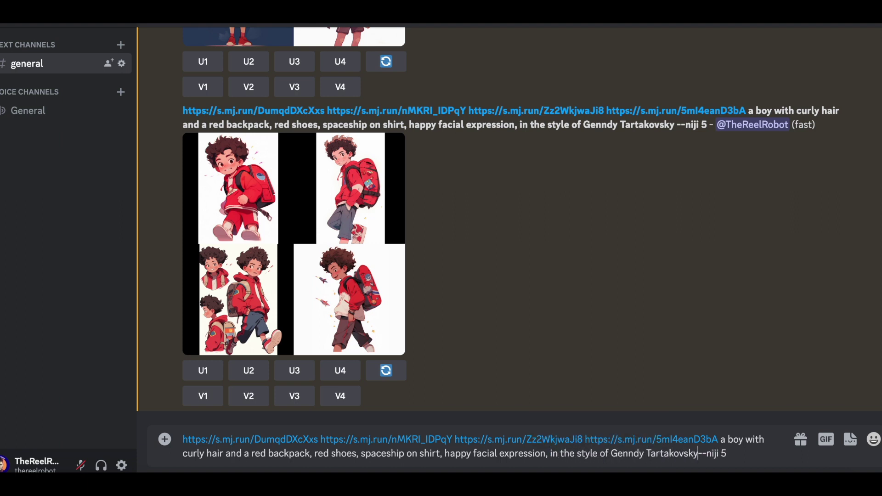
left_click(328, 249)
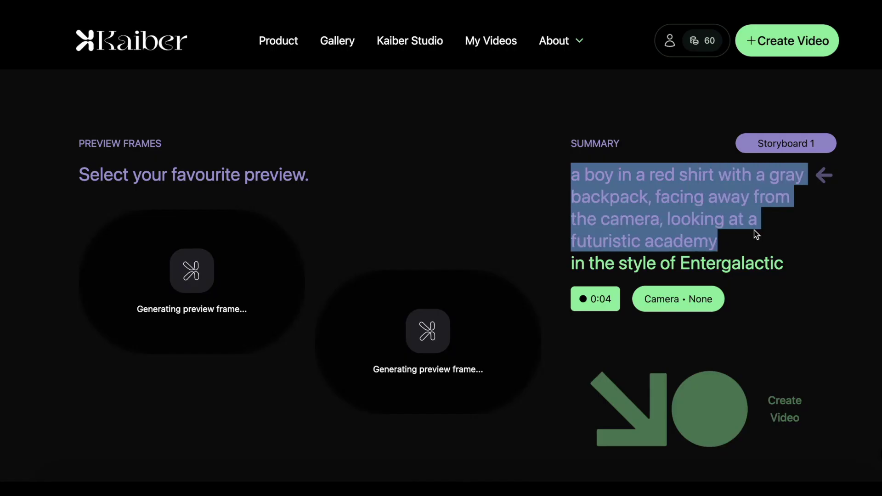
Step: Choose the first preview of the boy facing the futuristic academy and start its video
left_click_drag(756, 235, 790, 284)
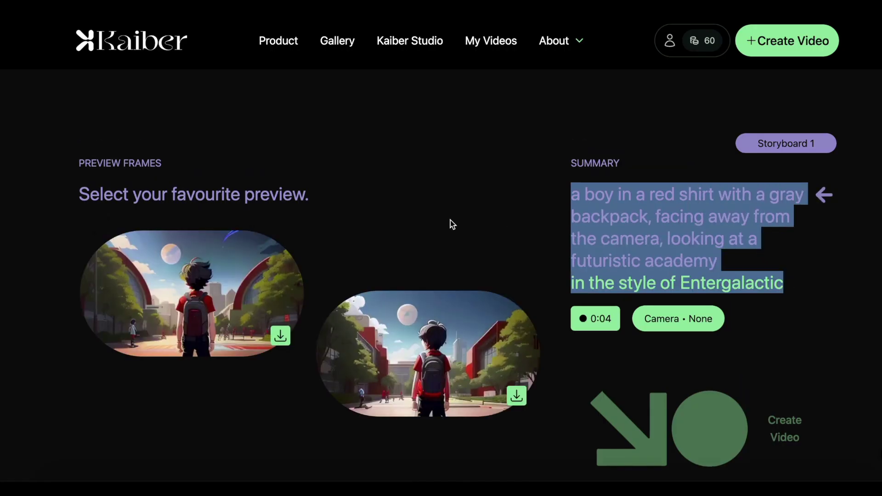
left_click(252, 313)
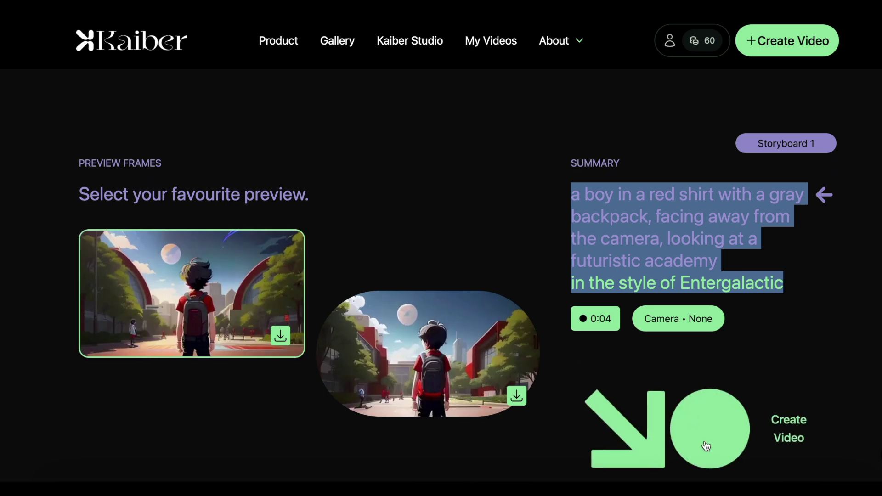